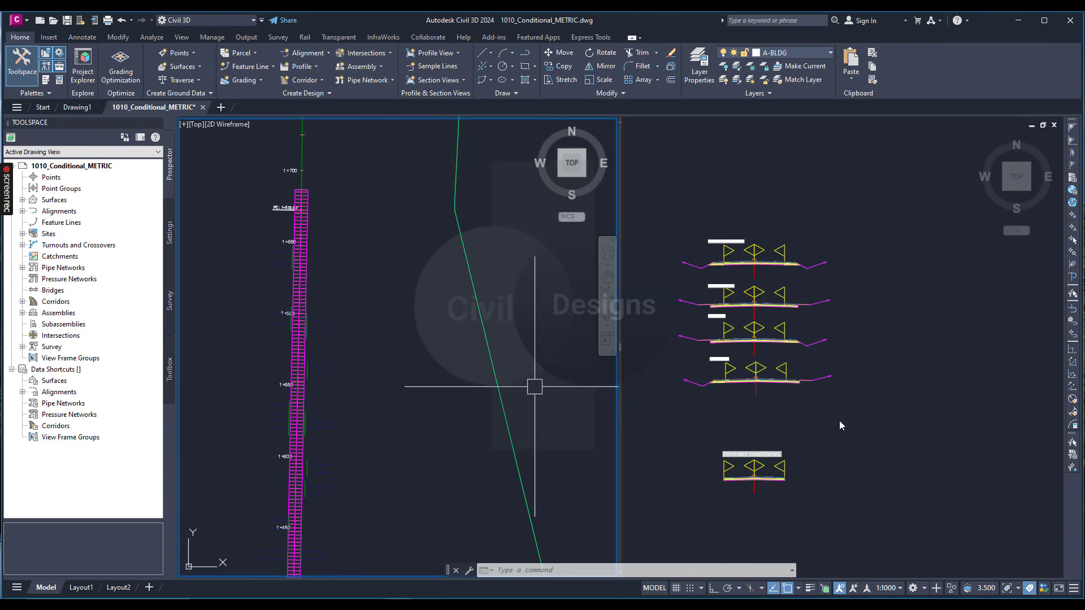
Examine the DRIVEWAY CONDITIONAL assembly and compare it with the driveway assemblies drawn above it
{"action": "left_click", "coordinate": [941, 389]}
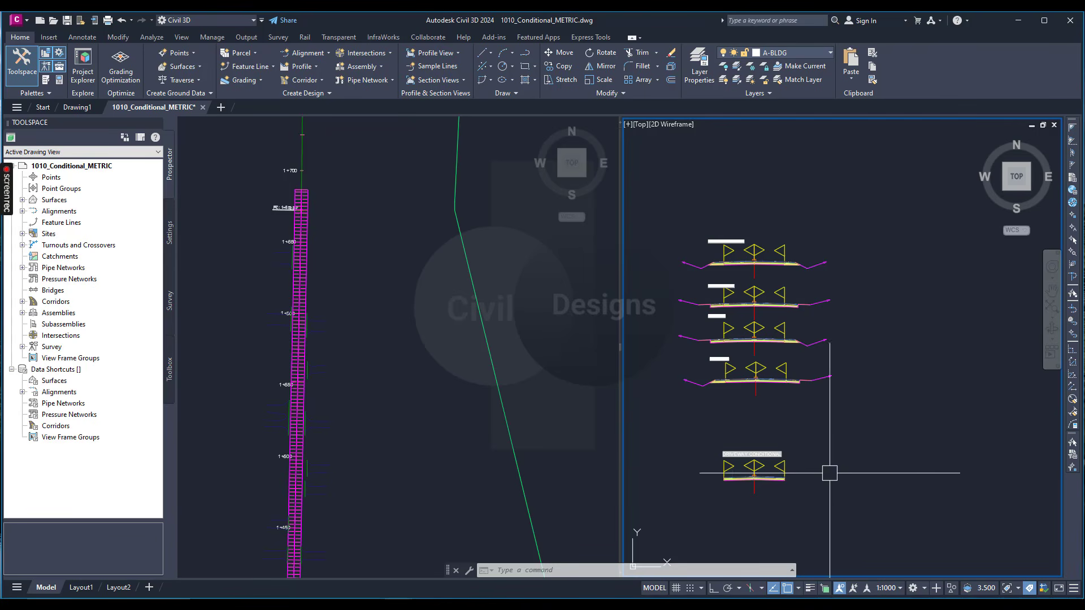
{"action": "scroll", "coordinate": [755, 452], "scroll_direction": "up", "scroll_amount": 5}
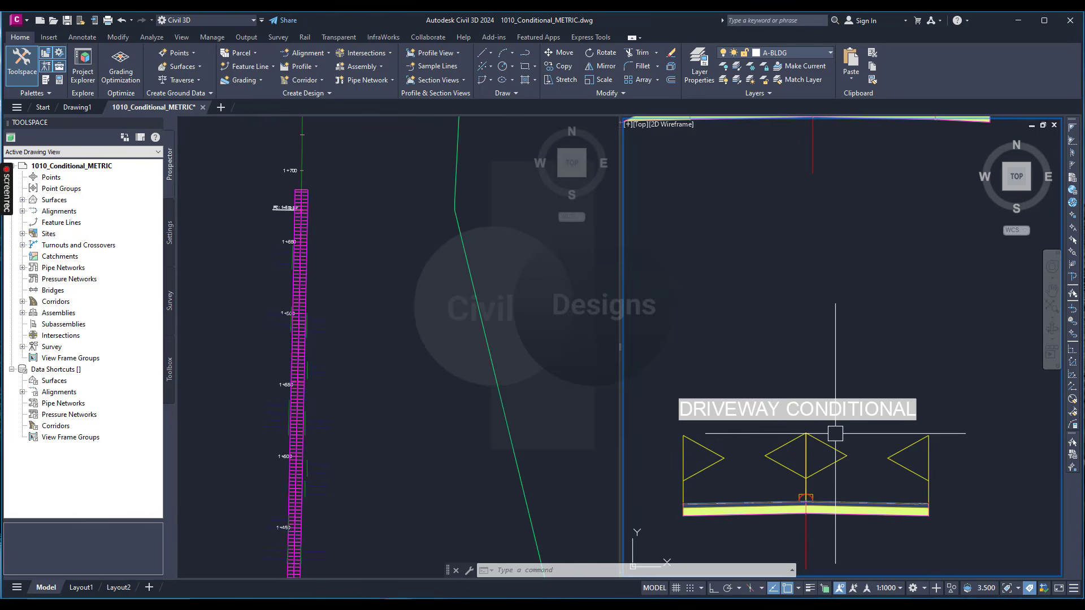
{"action": "scroll", "coordinate": [832, 438], "scroll_direction": "down", "scroll_amount": 3}
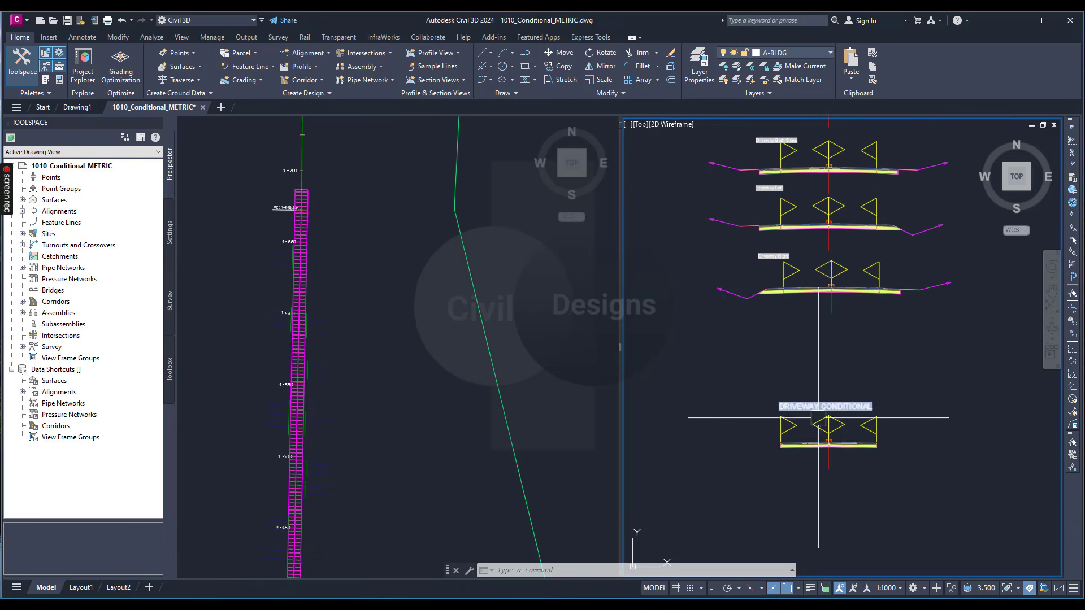
{"action": "scroll", "coordinate": [766, 446], "scroll_direction": "down", "scroll_amount": 2}
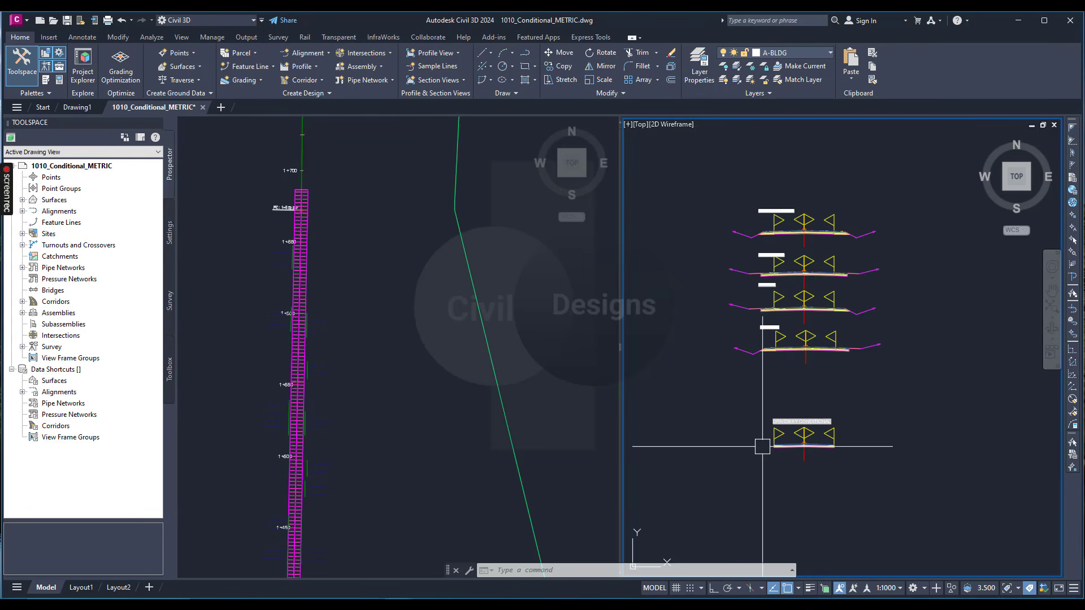
{"action": "scroll", "coordinate": [786, 455], "scroll_direction": "up", "scroll_amount": 3}
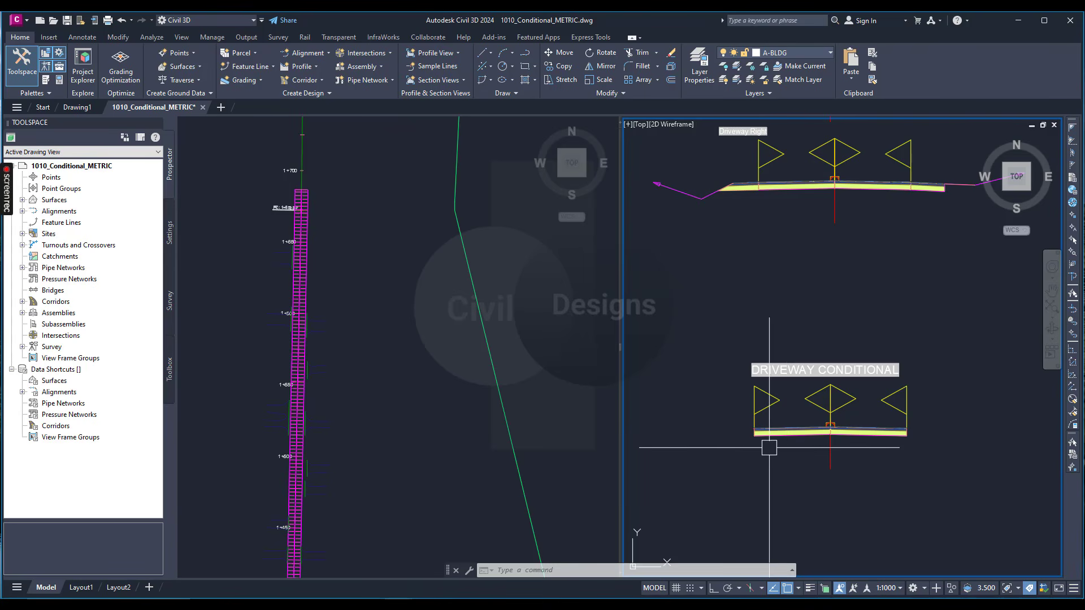
{"action": "left_click", "coordinate": [388, 298]}
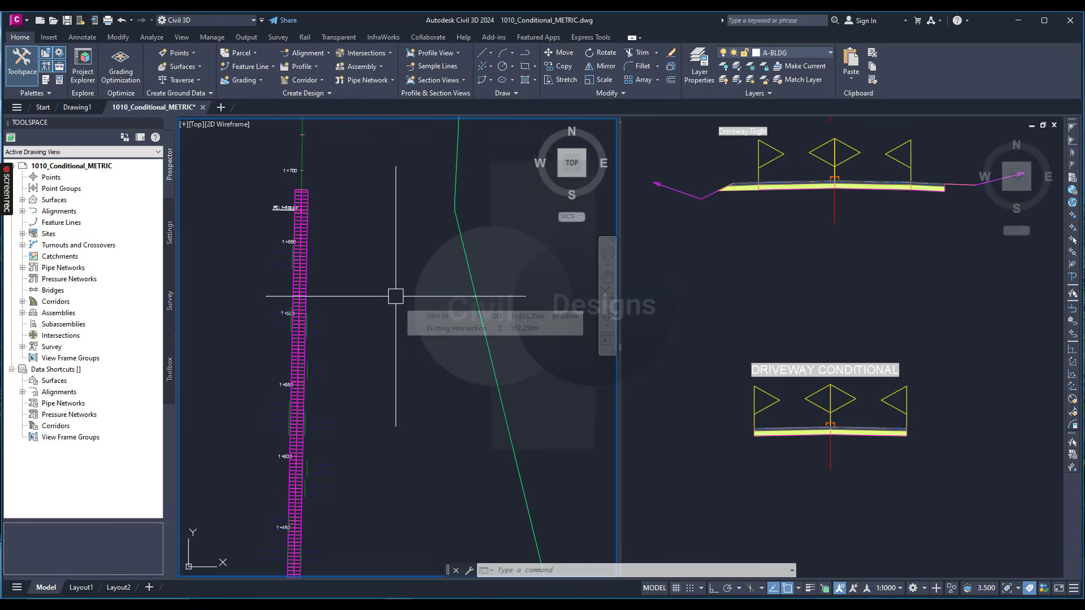
{"action": "left_click", "coordinate": [852, 303]}
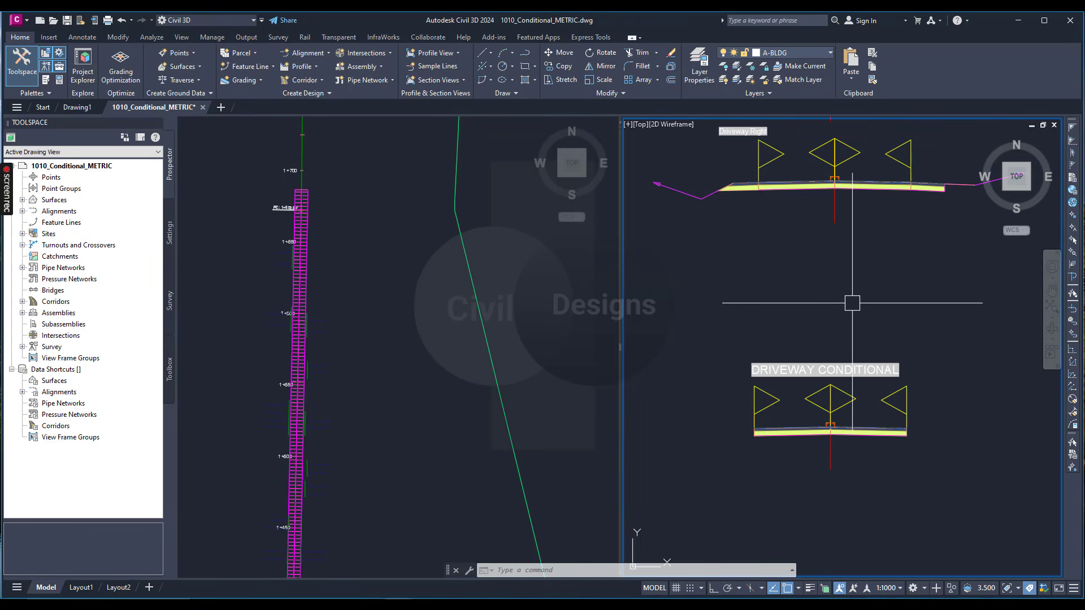
{"action": "scroll", "coordinate": [843, 416], "scroll_direction": "up", "scroll_amount": 2}
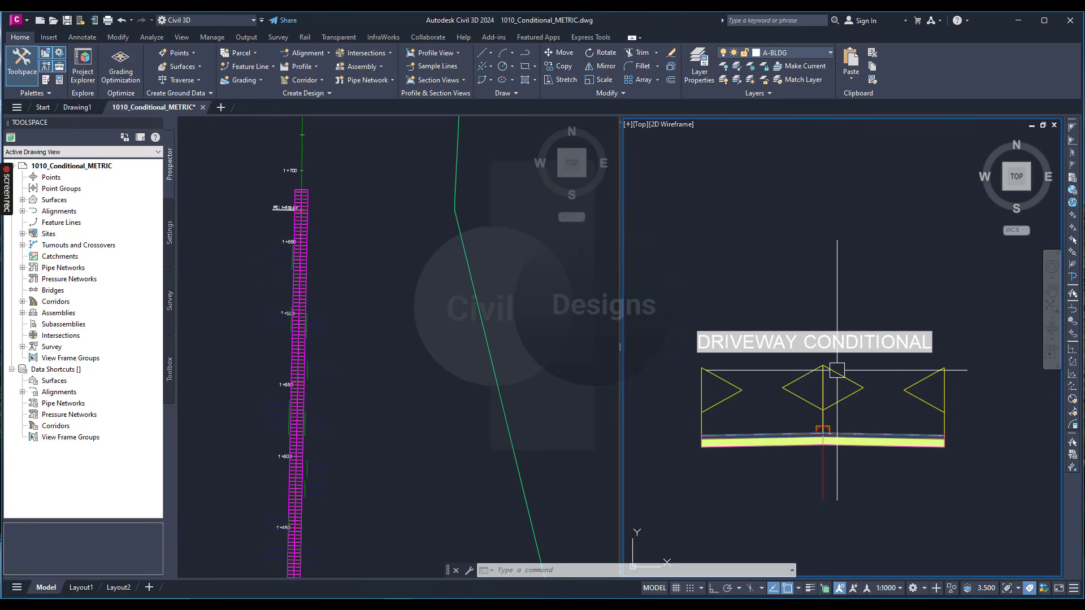
{"action": "mouse_move", "coordinate": [848, 372]}
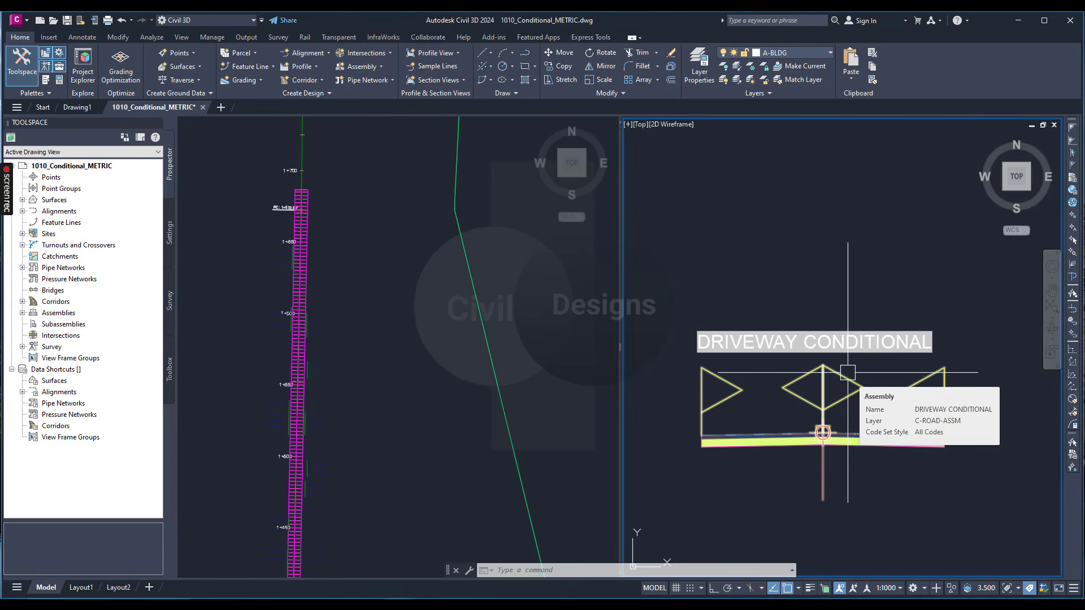
Attach a right-side ConditionalHorizontalTarget subassembly of type Target Found to the top outer marker of DRIVEWAY CONDITIONAL's right lane
{"action": "left_click", "coordinate": [47, 80]}
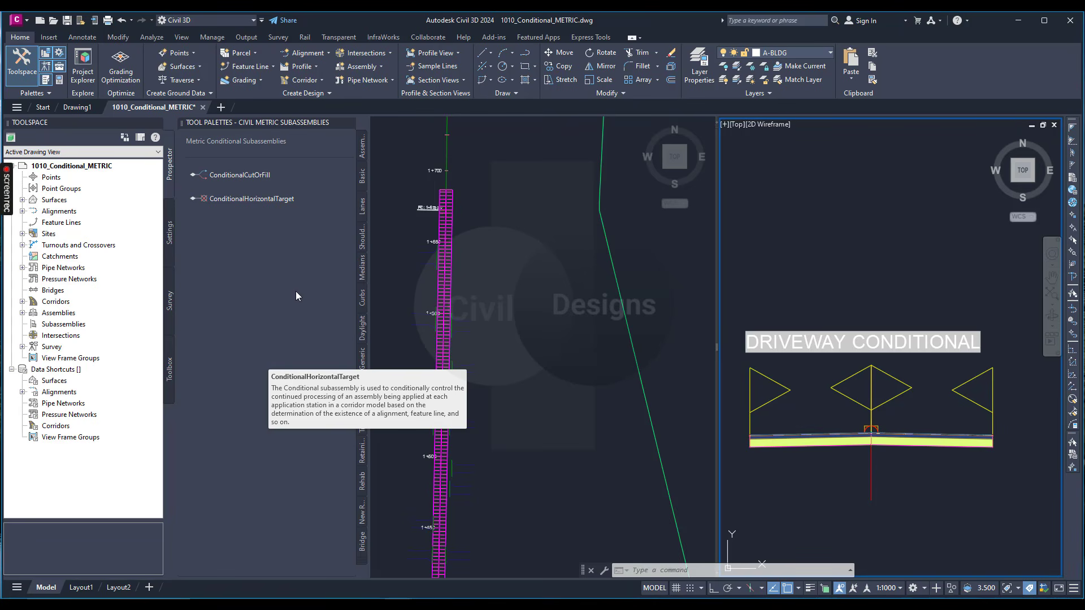
{"action": "left_click", "coordinate": [255, 199]}
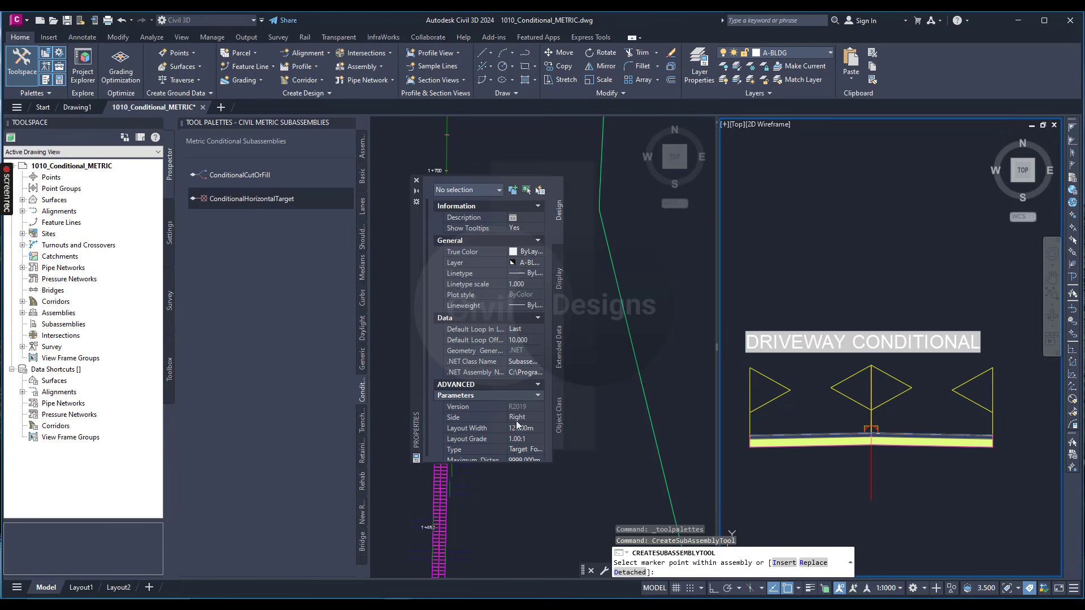
{"action": "scroll", "coordinate": [520, 437], "scroll_direction": "down", "scroll_amount": 1}
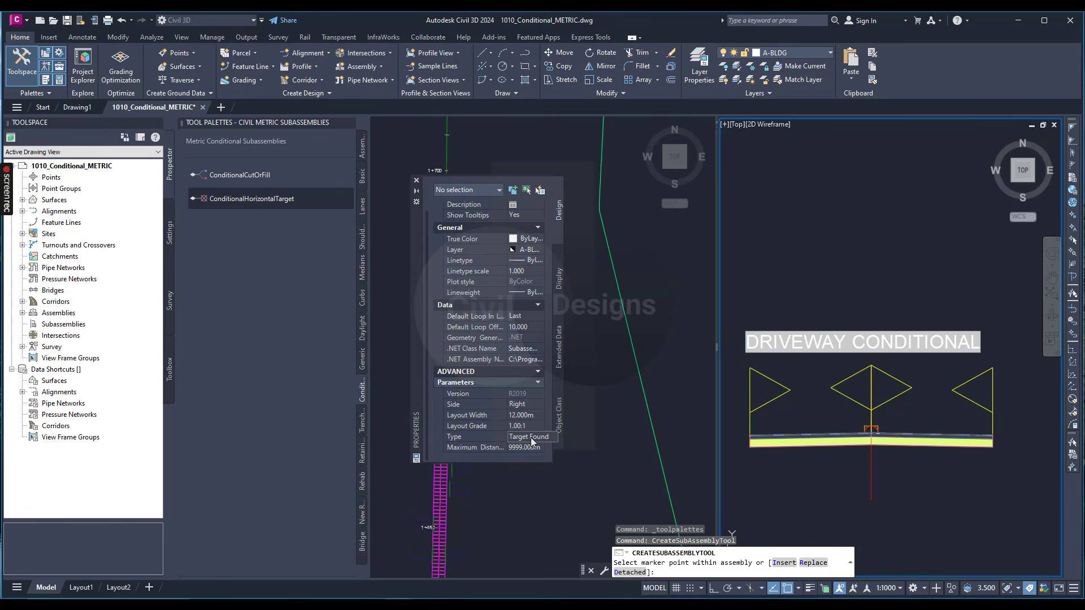
{"action": "left_click", "coordinate": [531, 439]}
{"action": "left_click", "coordinate": [532, 439]}
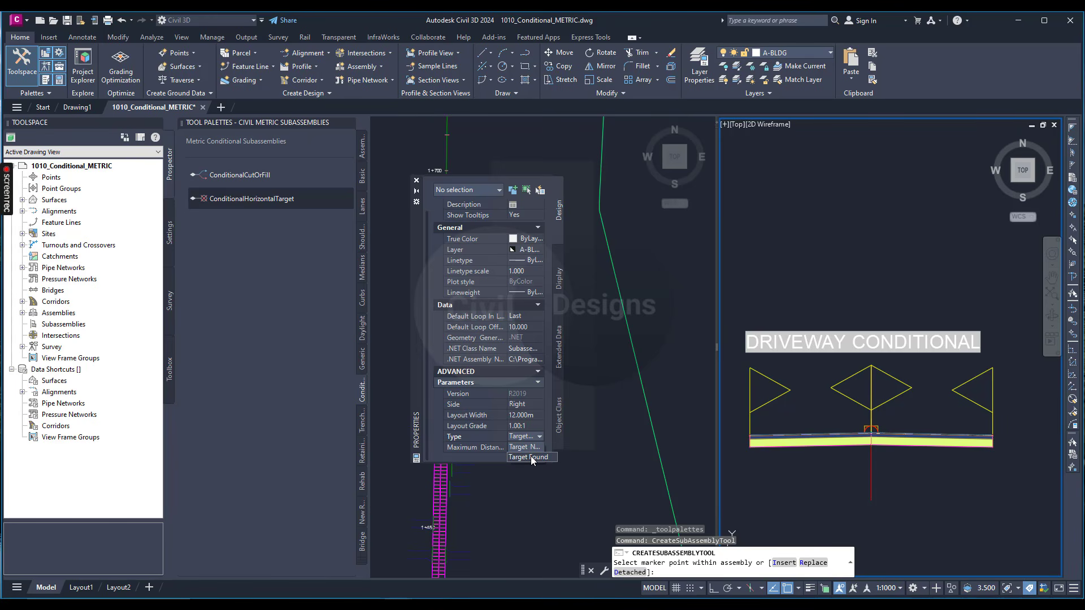
{"action": "left_click", "coordinate": [531, 458]}
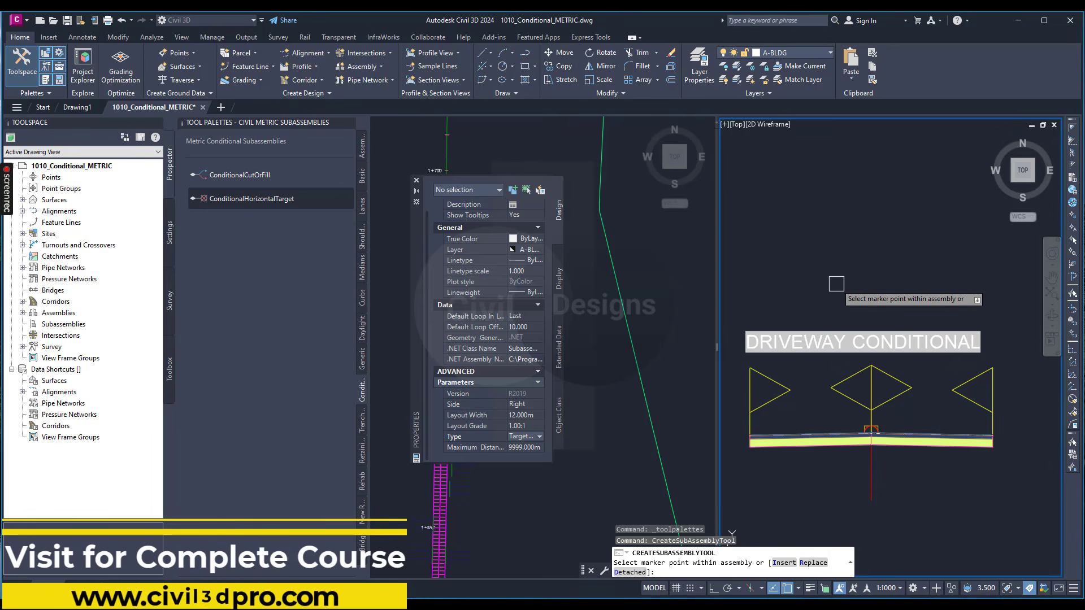
{"action": "scroll", "coordinate": [837, 284], "scroll_direction": "down", "scroll_amount": 3}
{"action": "scroll", "coordinate": [885, 407], "scroll_direction": "up", "scroll_amount": 5}
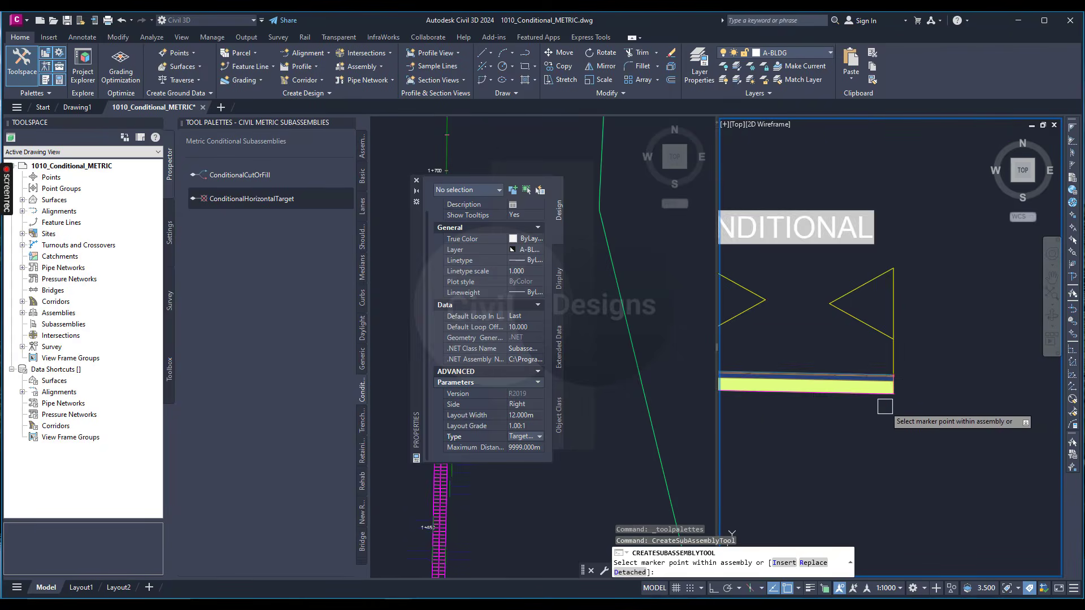
{"action": "scroll", "coordinate": [885, 406], "scroll_direction": "up", "scroll_amount": 3}
{"action": "scroll", "coordinate": [889, 356], "scroll_direction": "up", "scroll_amount": 3}
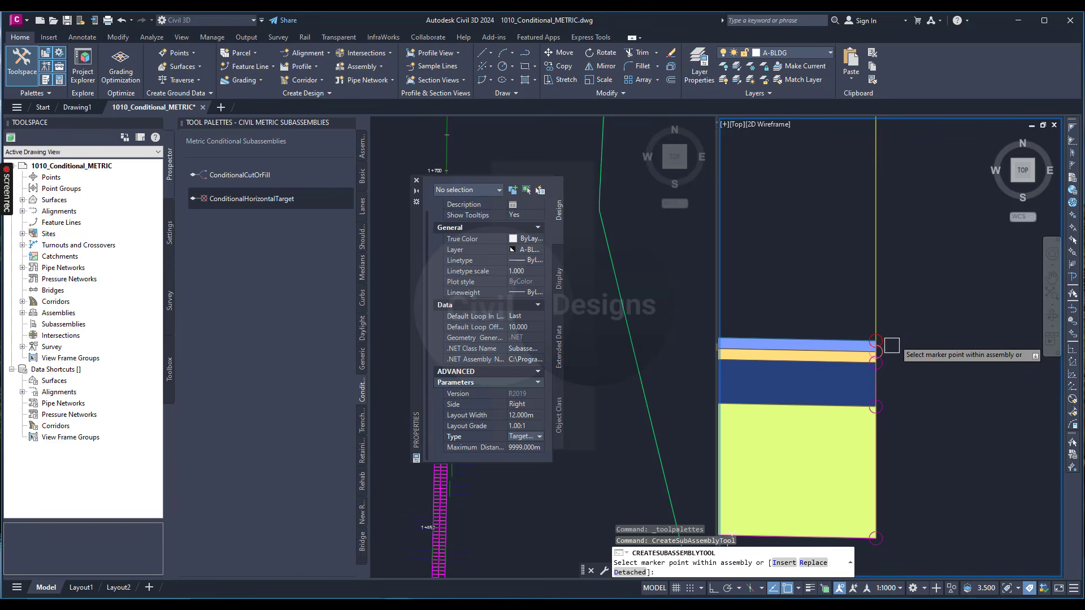
{"action": "scroll", "coordinate": [883, 339], "scroll_direction": "up", "scroll_amount": 2}
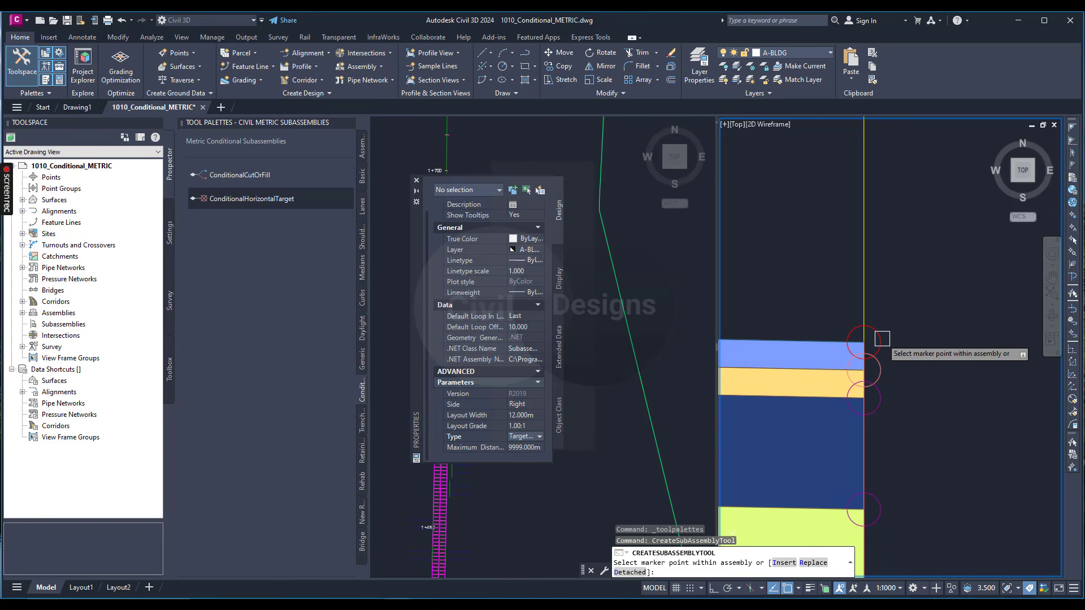
{"action": "left_click", "coordinate": [882, 339]}
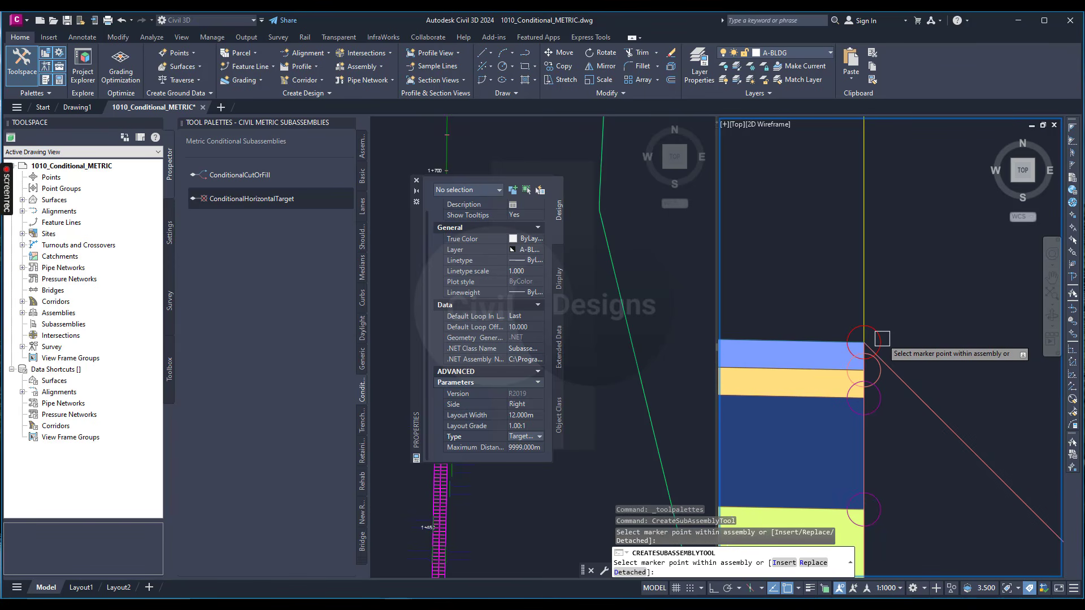
{"action": "scroll", "coordinate": [882, 339], "scroll_direction": "down", "scroll_amount": 6}
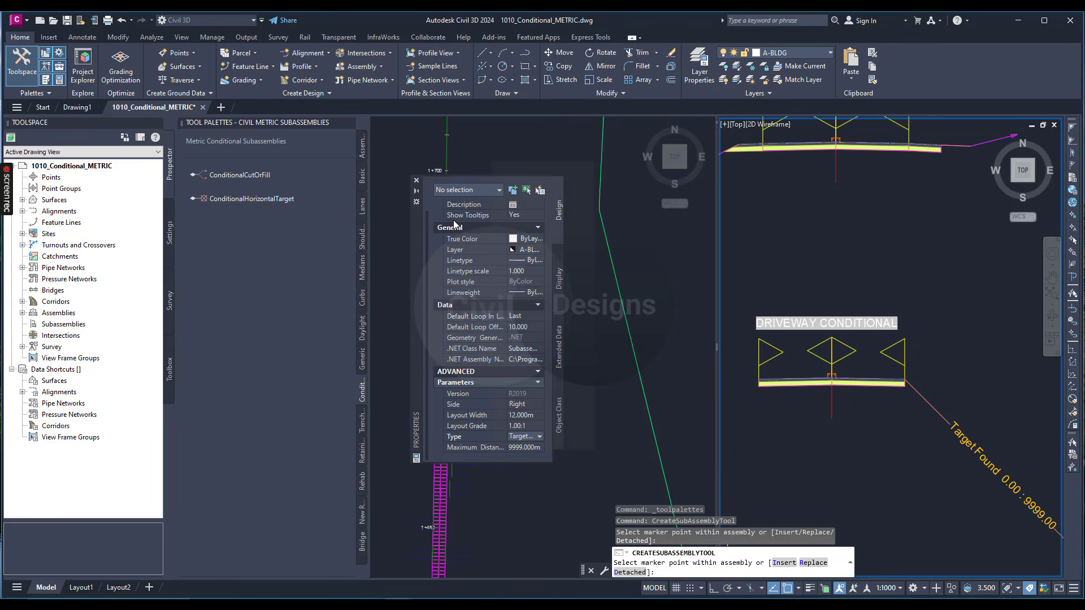
Attach a second ConditionalHorizontalTarget to the same lane marker, with layout grade -1.00:1 and type Target Not Found, and finish placing subassemblies
{"action": "left_click", "coordinate": [523, 426]}
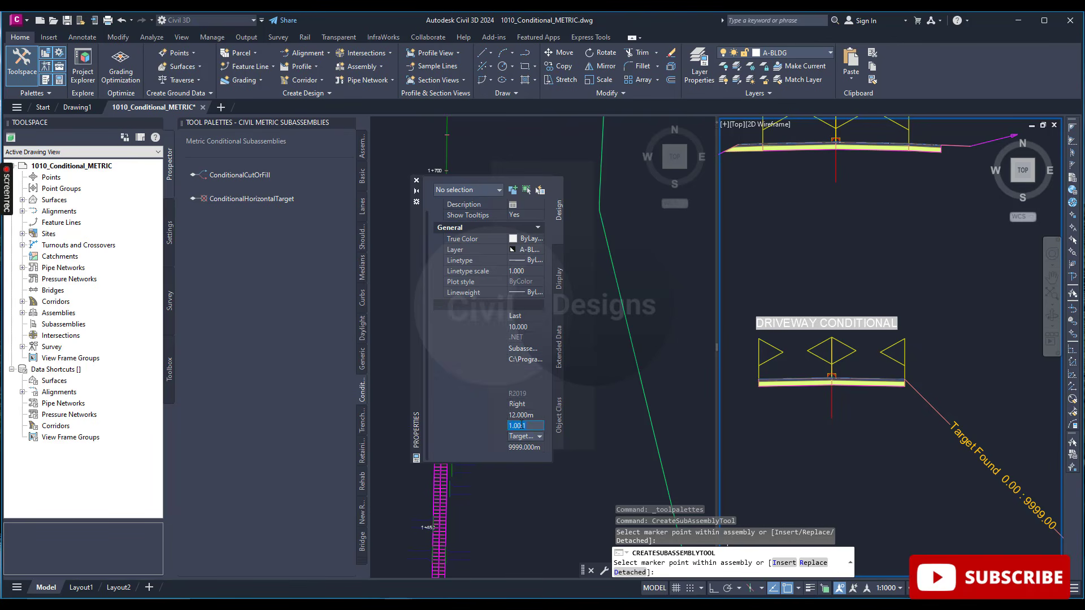
{"action": "left_click", "coordinate": [510, 426]}
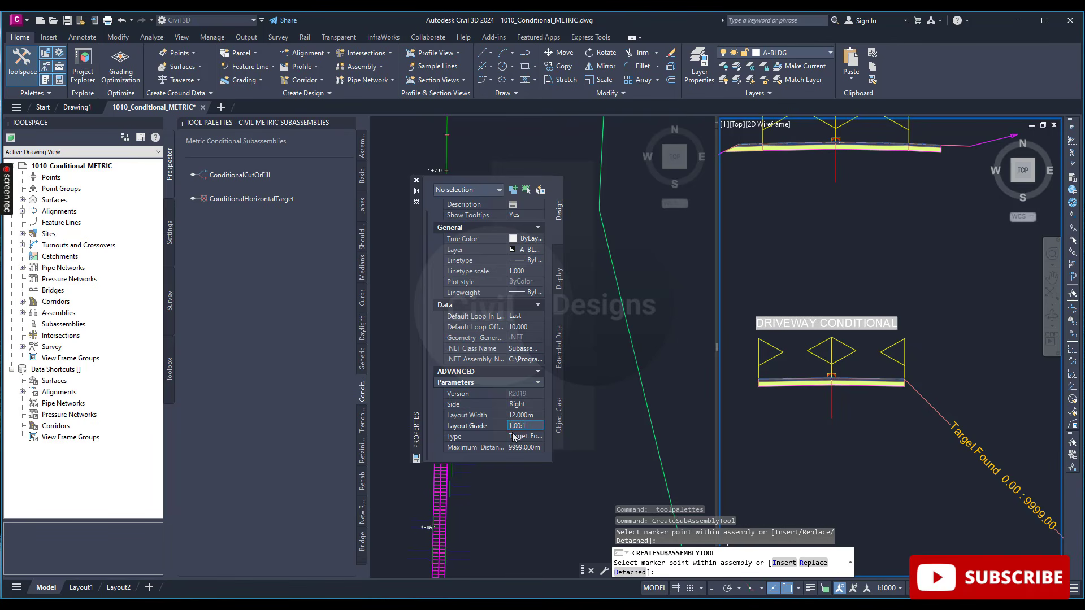
{"action": "type", "text": "-"}
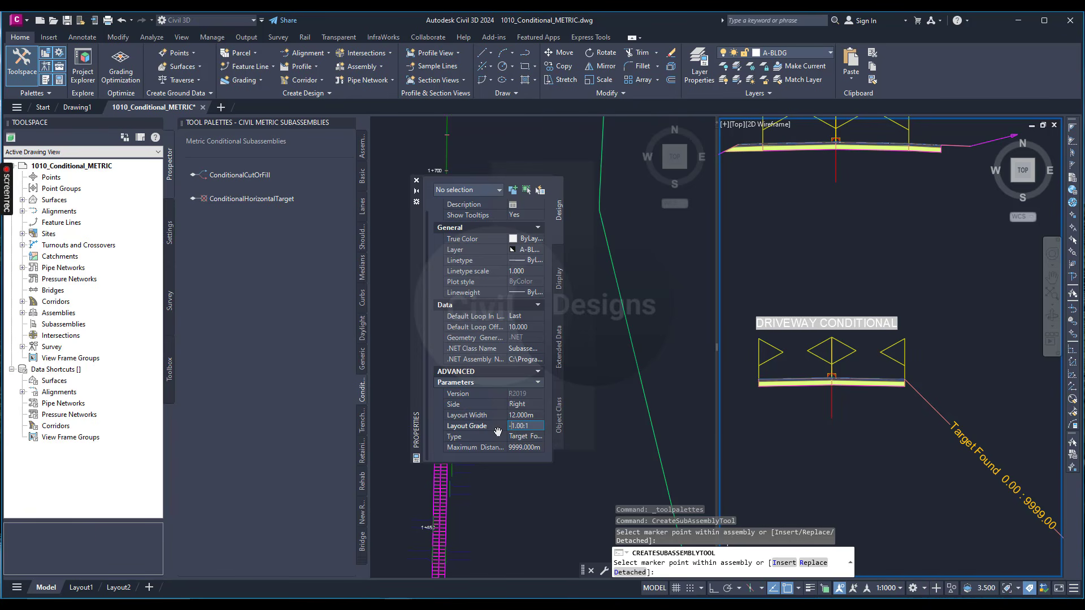
{"action": "left_click", "coordinate": [525, 437]}
{"action": "left_click", "coordinate": [525, 447]}
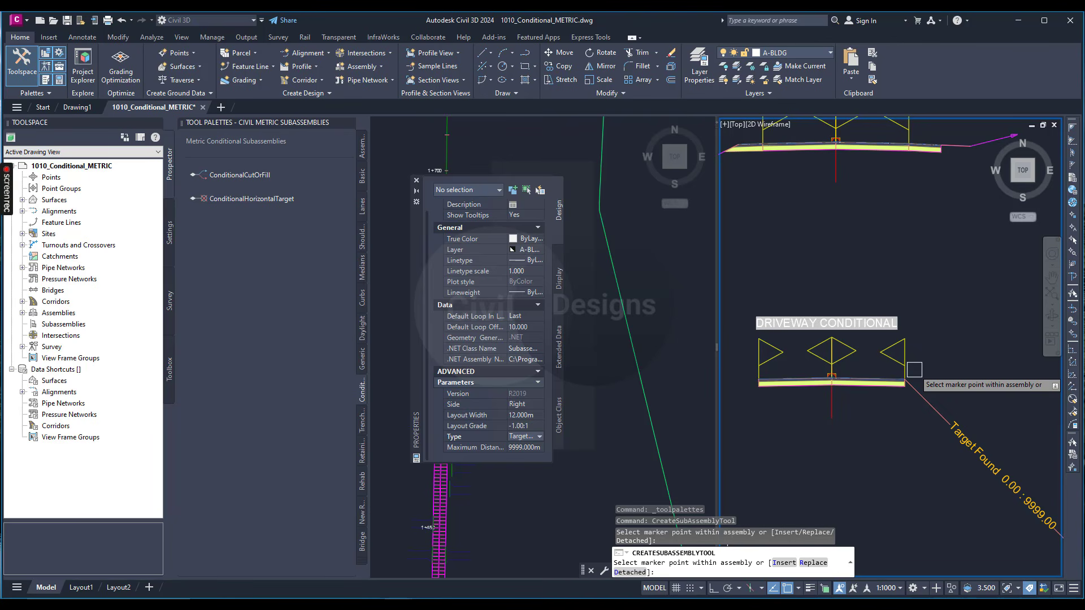
{"action": "scroll", "coordinate": [909, 368], "scroll_direction": "up", "scroll_amount": 5}
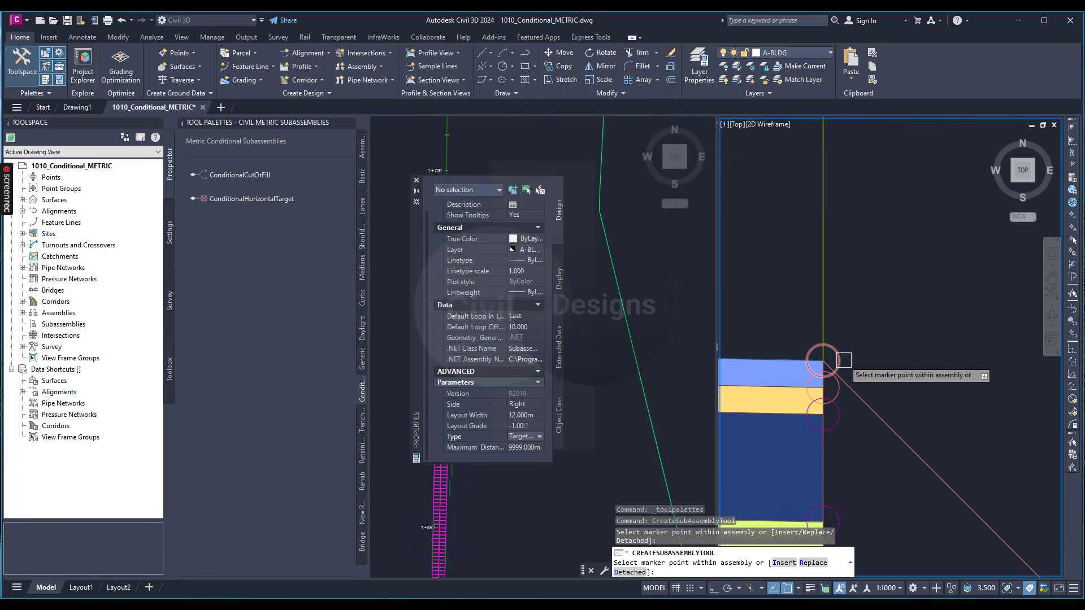
{"action": "left_click", "coordinate": [844, 360]}
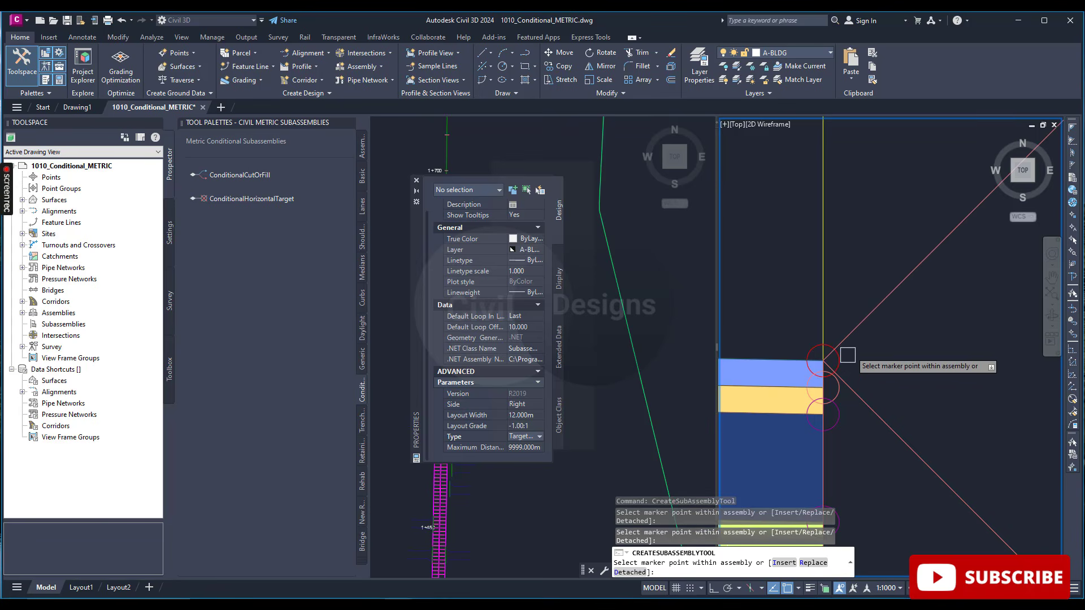
{"action": "scroll", "coordinate": [900, 375], "scroll_direction": "down", "scroll_amount": 4}
{"action": "scroll", "coordinate": [886, 435], "scroll_direction": "down", "scroll_amount": 2}
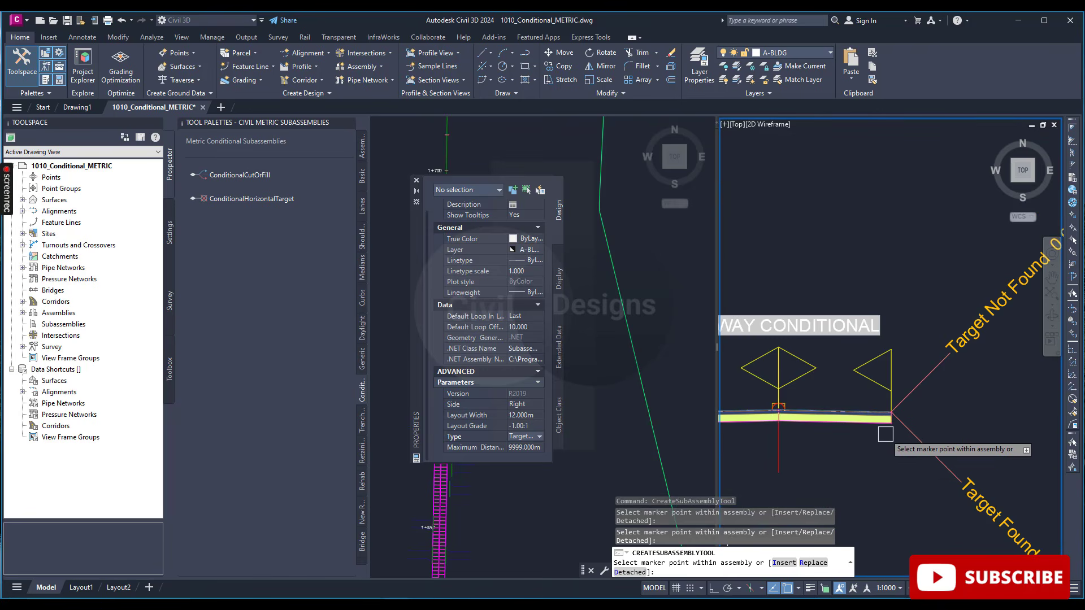
{"action": "key", "text": "Escape"}
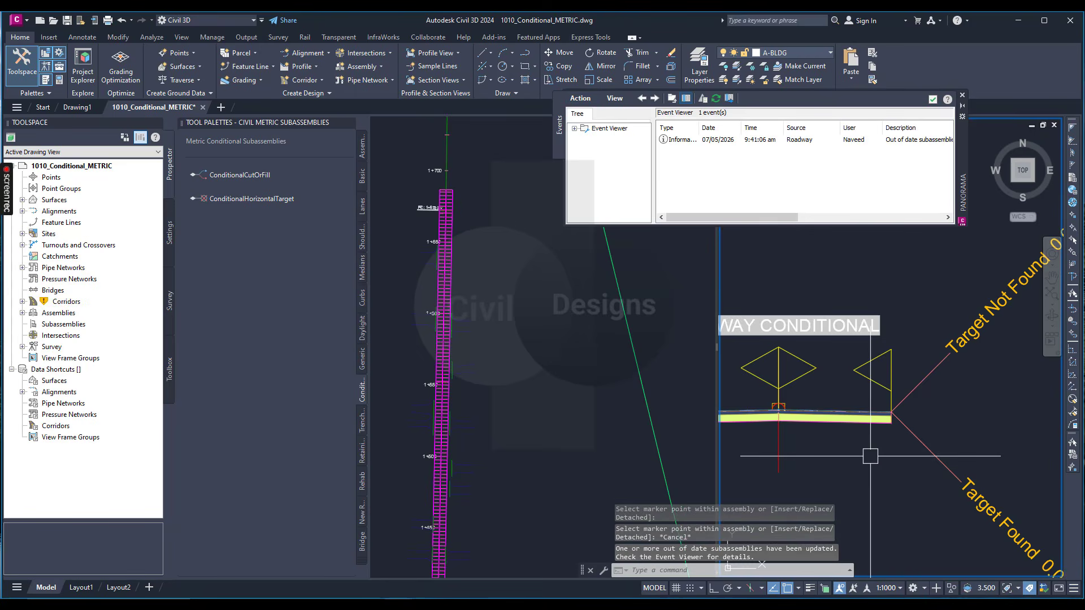
{"action": "left_click", "coordinate": [962, 95]}
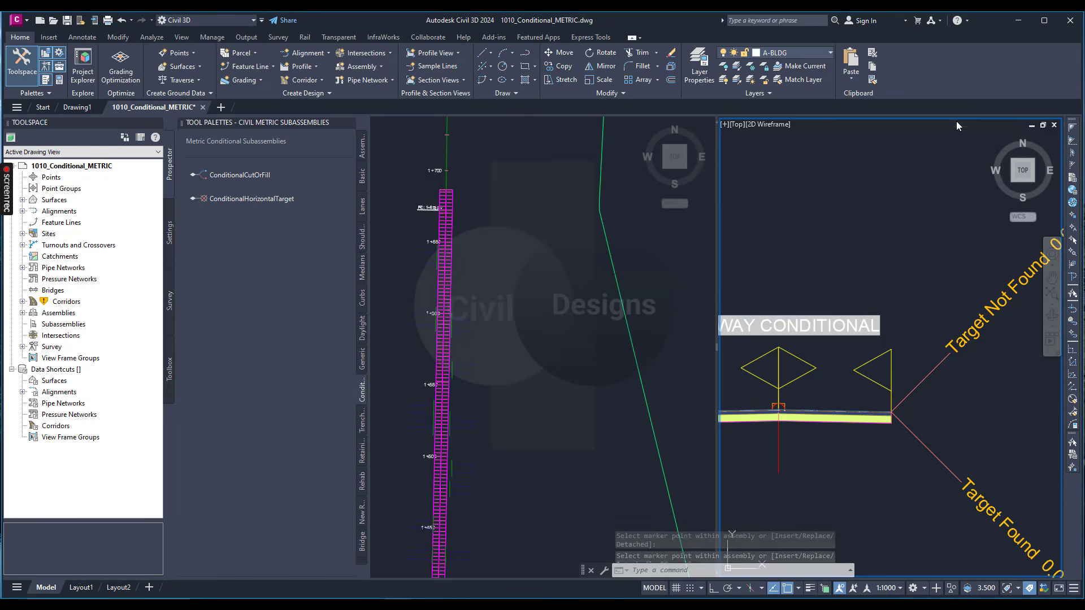
In the DRIVEWAY CONDITIONAL assembly's construction properties, rename the first ConditionalHorizontalTarget of the Right group to Driveway
{"action": "left_click", "coordinate": [927, 443]}
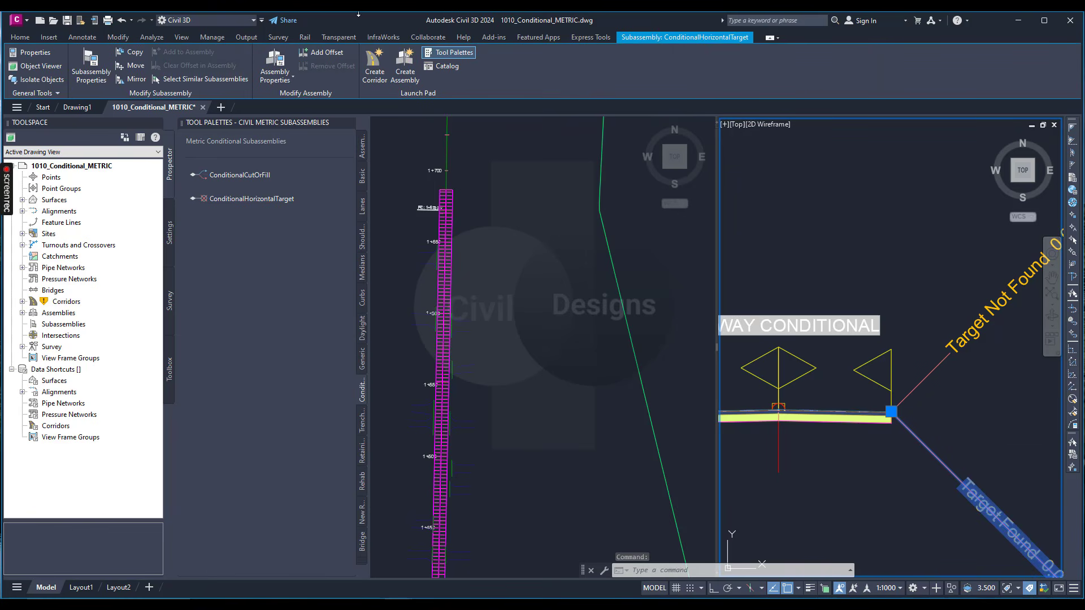
{"action": "left_click", "coordinate": [277, 63]}
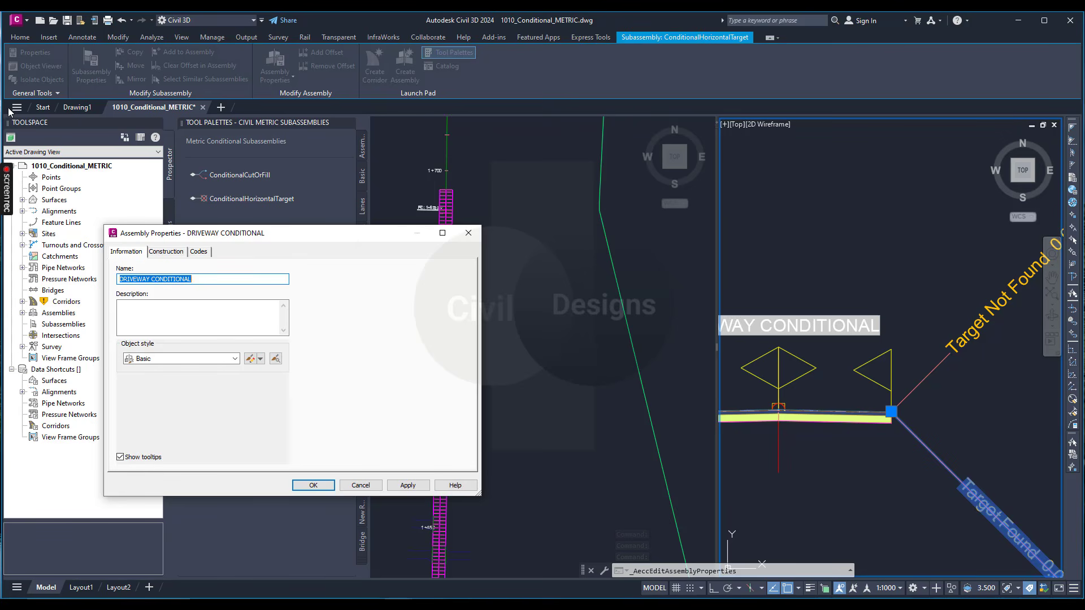
{"action": "left_click", "coordinate": [167, 252]}
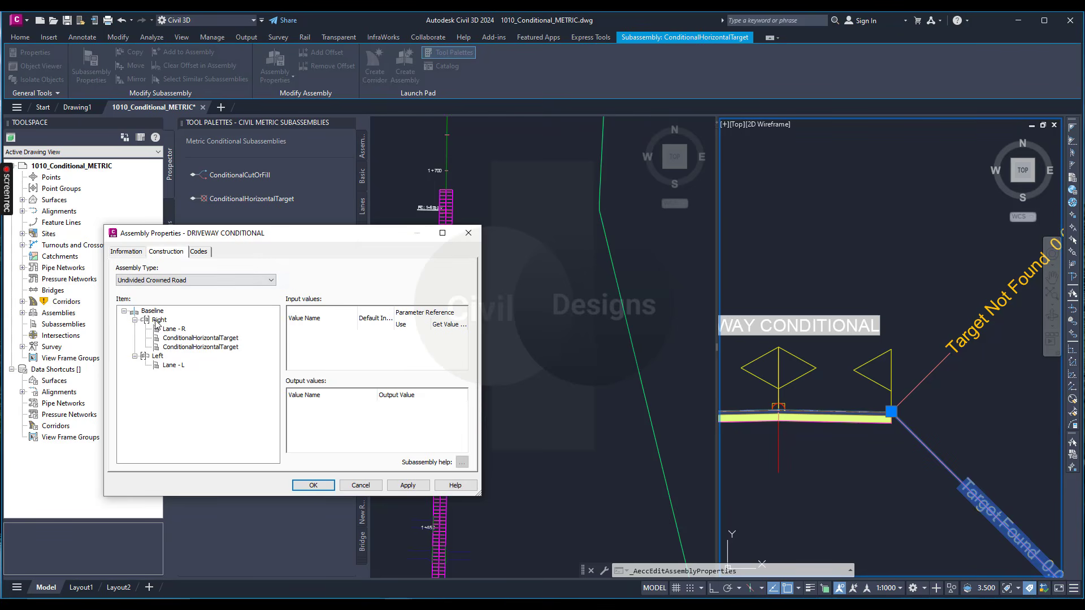
{"action": "left_click", "coordinate": [187, 339]}
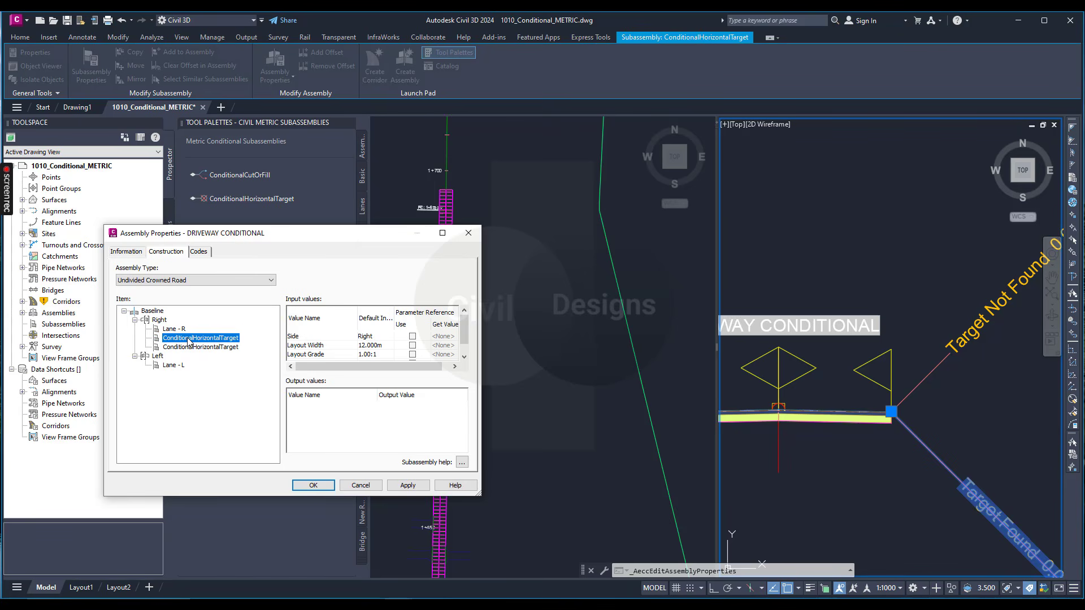
{"action": "left_click", "coordinate": [188, 338]}
{"action": "type", "text": "Driveway"}
{"action": "key", "text": "Return"}
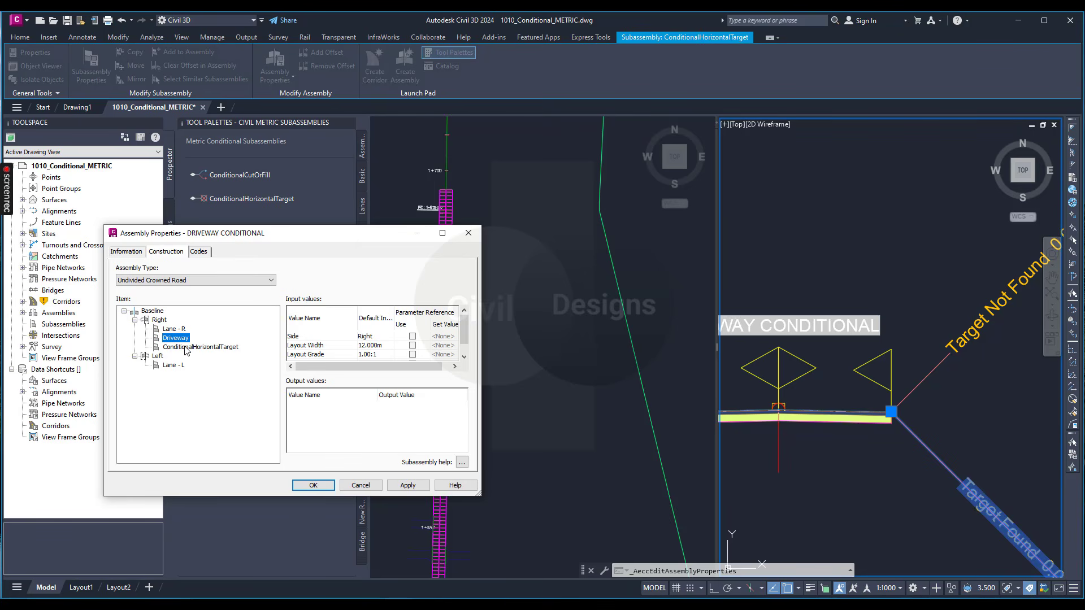
Rename the second ConditionalHorizontalTarget of the Right group to No Driveway and accept the DRIVEWAY CONDITIONAL assembly properties
{"action": "right_click", "coordinate": [185, 347]}
{"action": "left_click", "coordinate": [207, 356]}
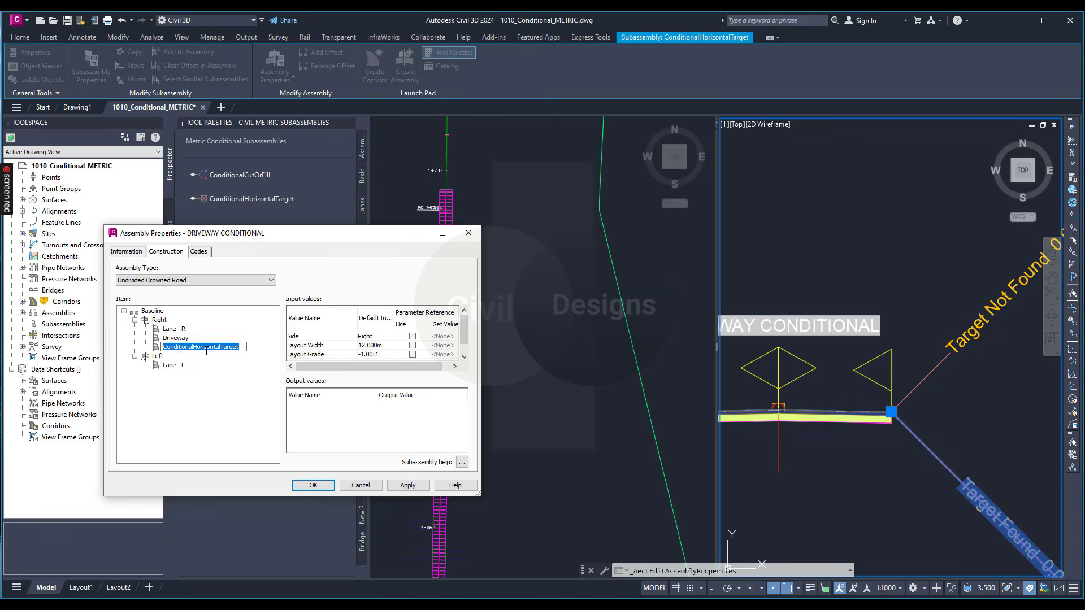
{"action": "type", "text": "No Driveway"}
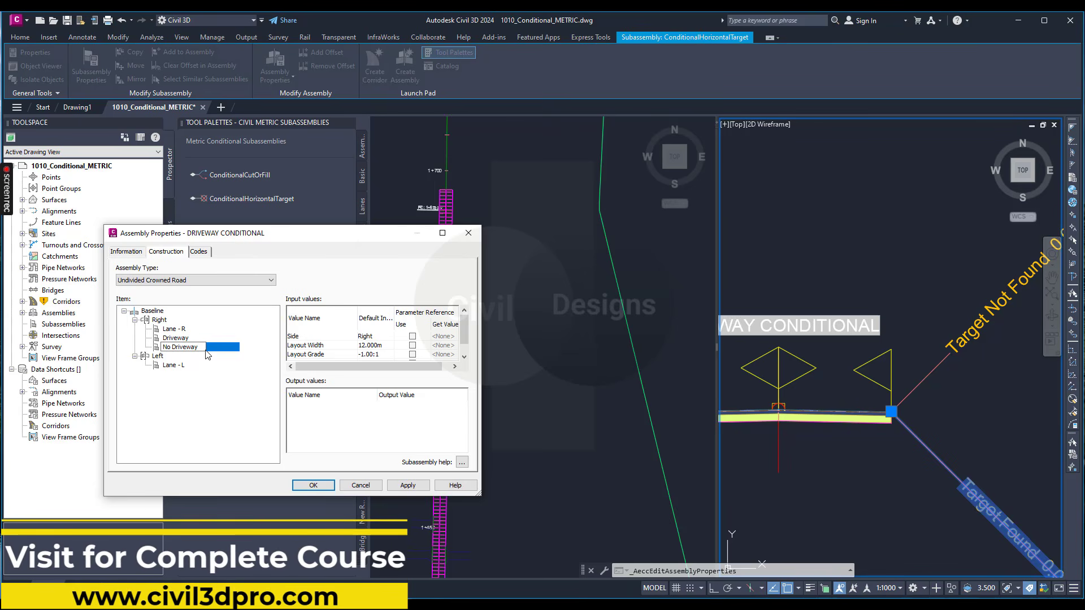
{"action": "key", "text": "Return"}
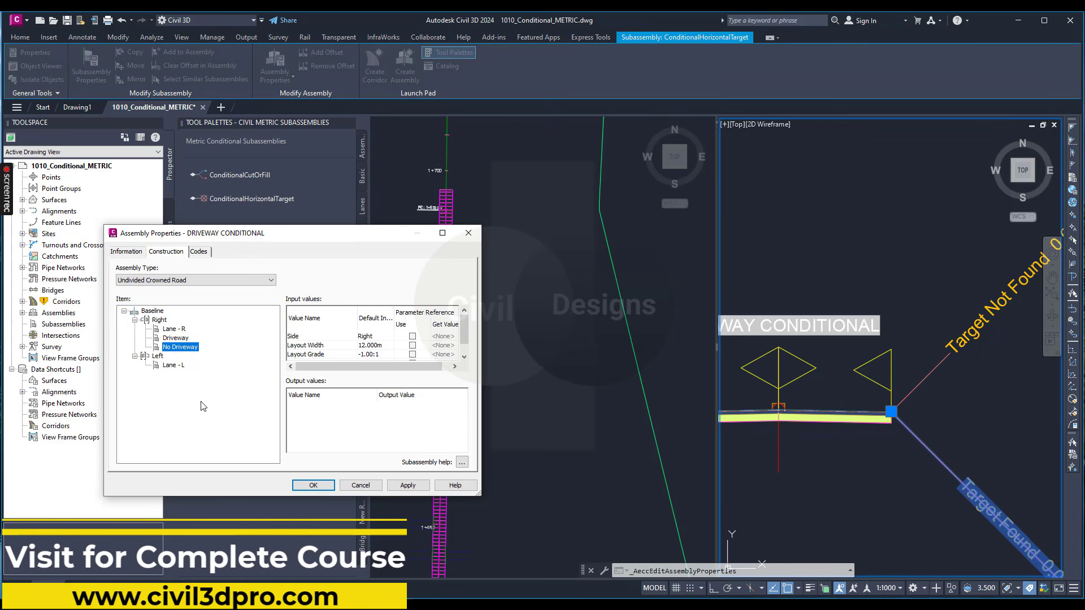
{"action": "left_click", "coordinate": [313, 485]}
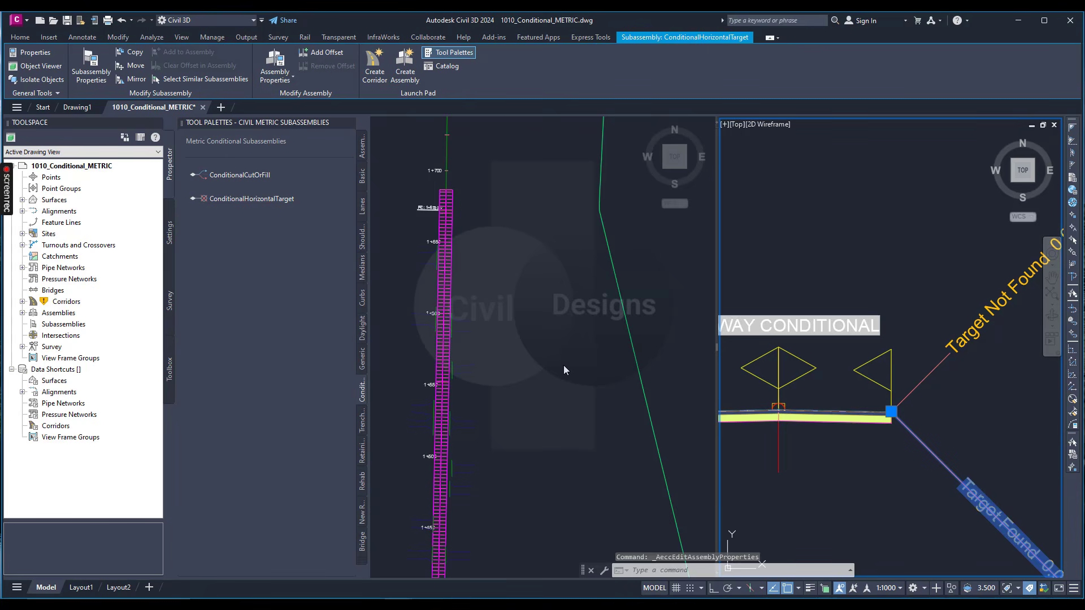
{"action": "key", "text": "Escape"}
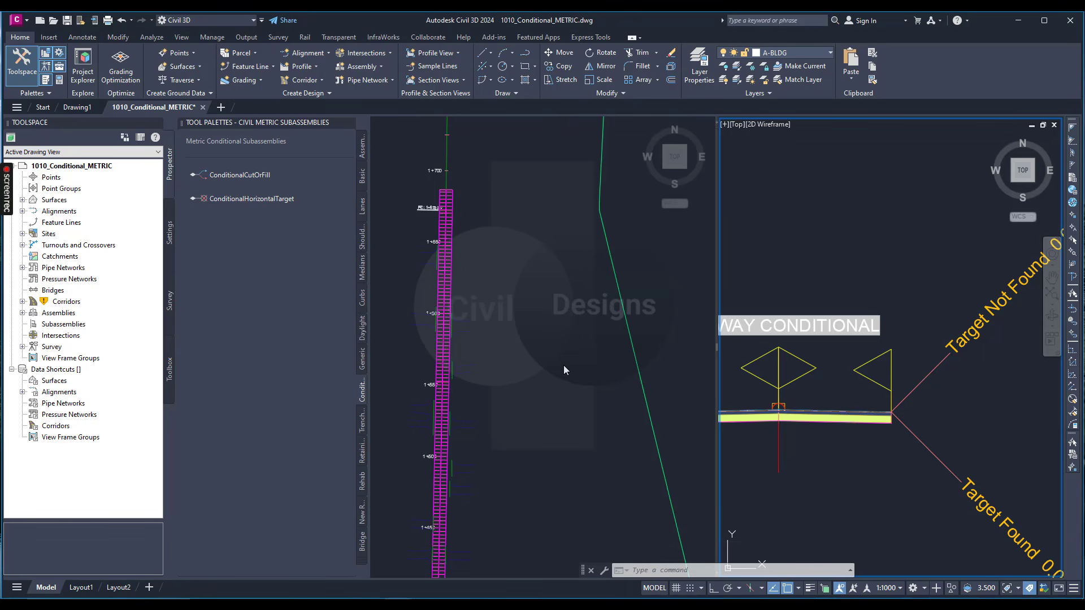
Copy the right-side ShoulderVerticalSubbase and its slope link from the Driveway Right assembly to the outer end marker of the Target Found conditional
{"action": "scroll", "coordinate": [901, 364], "scroll_direction": "down", "scroll_amount": 4}
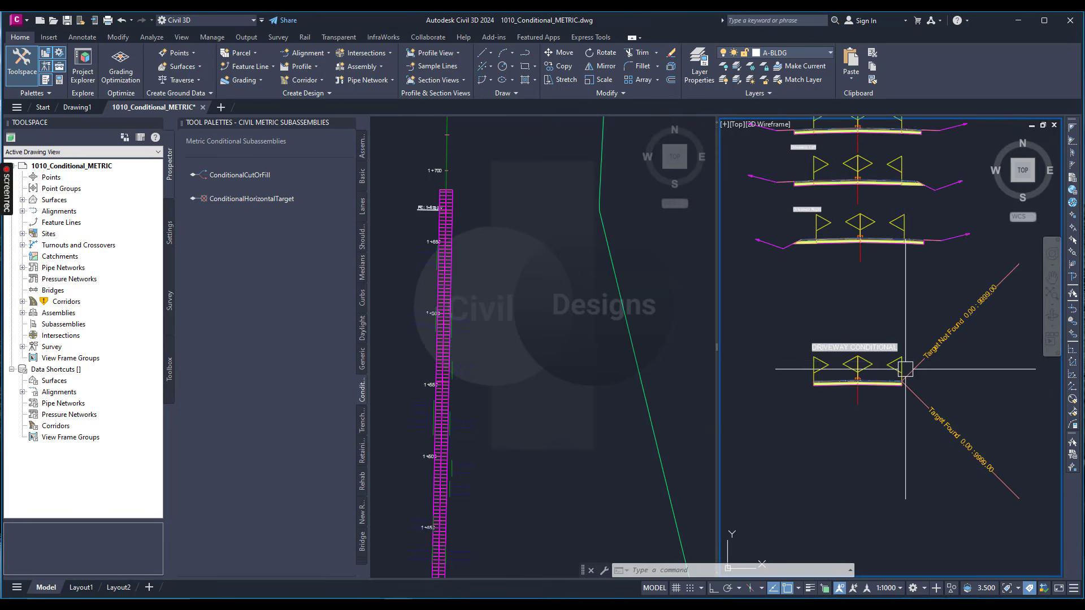
{"action": "scroll", "coordinate": [905, 365], "scroll_direction": "down", "scroll_amount": 2}
{"action": "scroll", "coordinate": [910, 298], "scroll_direction": "up", "scroll_amount": 6}
{"action": "scroll", "coordinate": [910, 299], "scroll_direction": "up", "scroll_amount": 2}
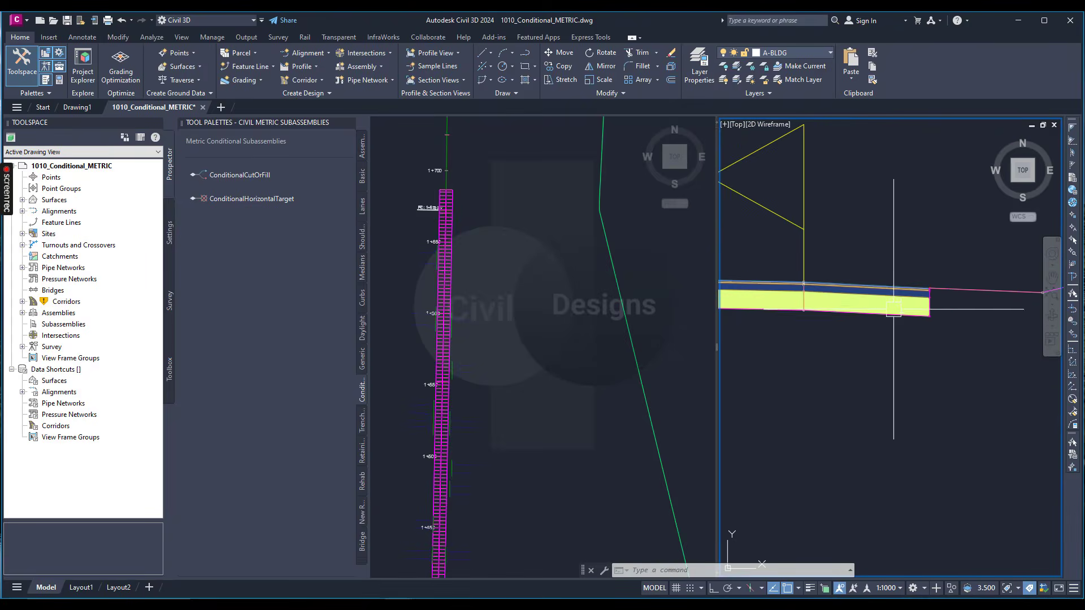
{"action": "left_click", "coordinate": [918, 298]}
{"action": "scroll", "coordinate": [927, 319], "scroll_direction": "down", "scroll_amount": 2}
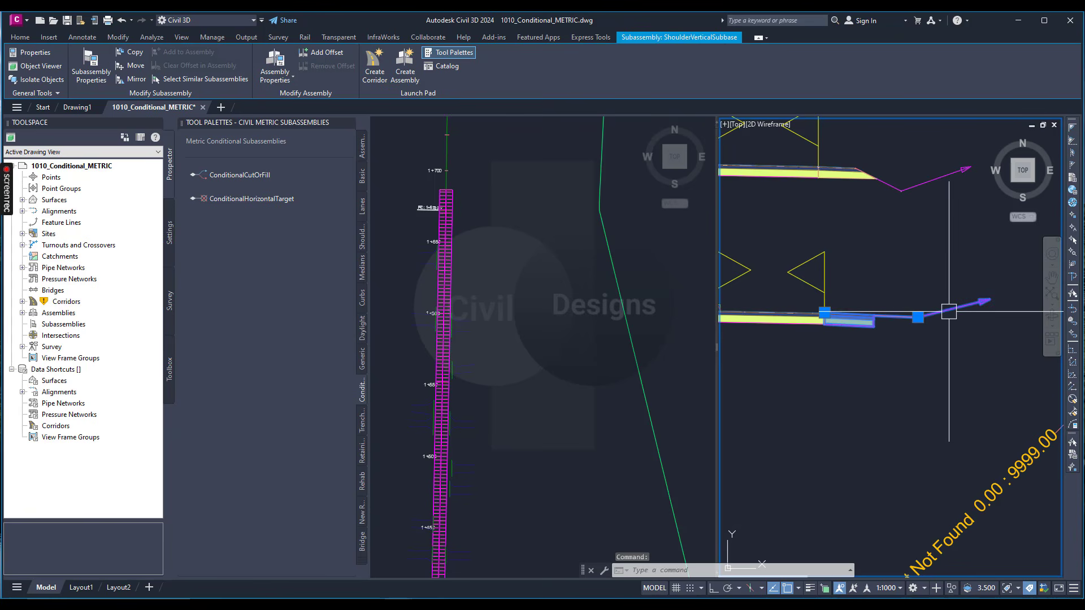
{"action": "left_click", "coordinate": [920, 318]}
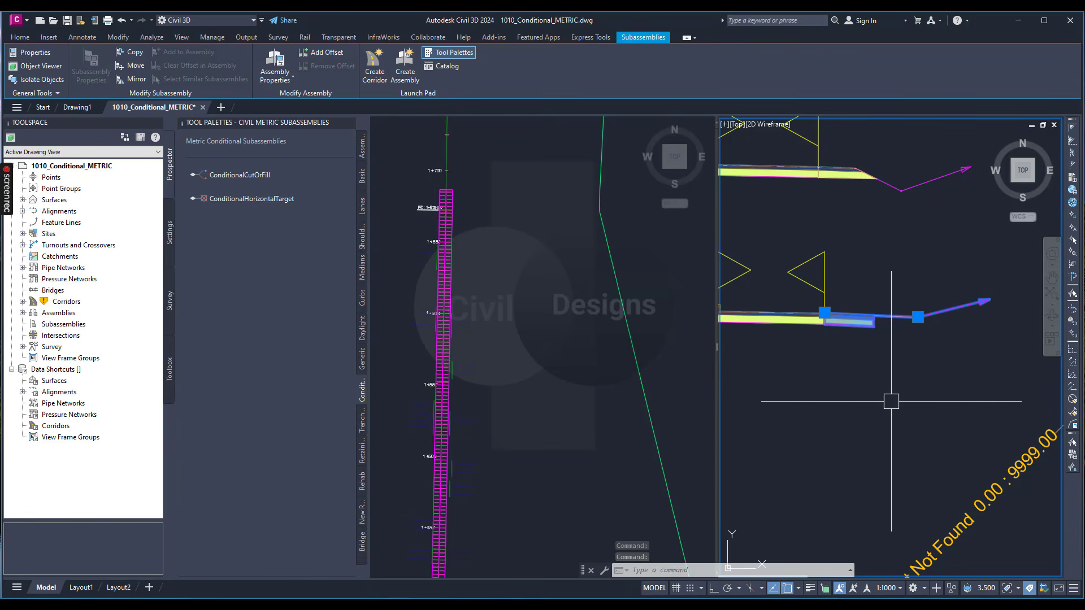
{"action": "scroll", "coordinate": [892, 401], "scroll_direction": "down", "scroll_amount": 4}
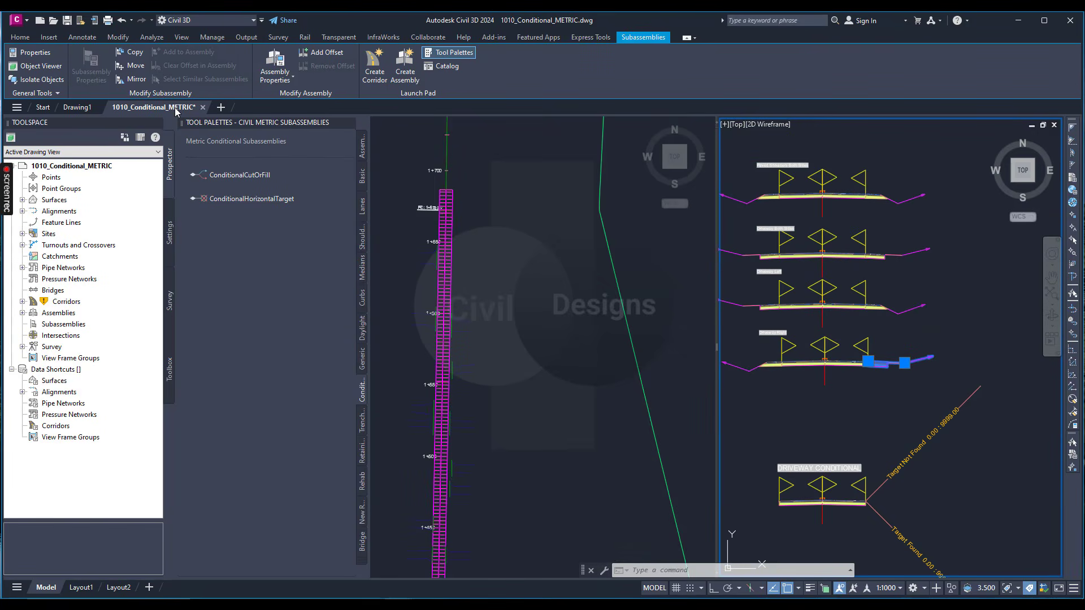
{"action": "left_click", "coordinate": [135, 55]}
{"action": "scroll", "coordinate": [881, 329], "scroll_direction": "down", "scroll_amount": 3}
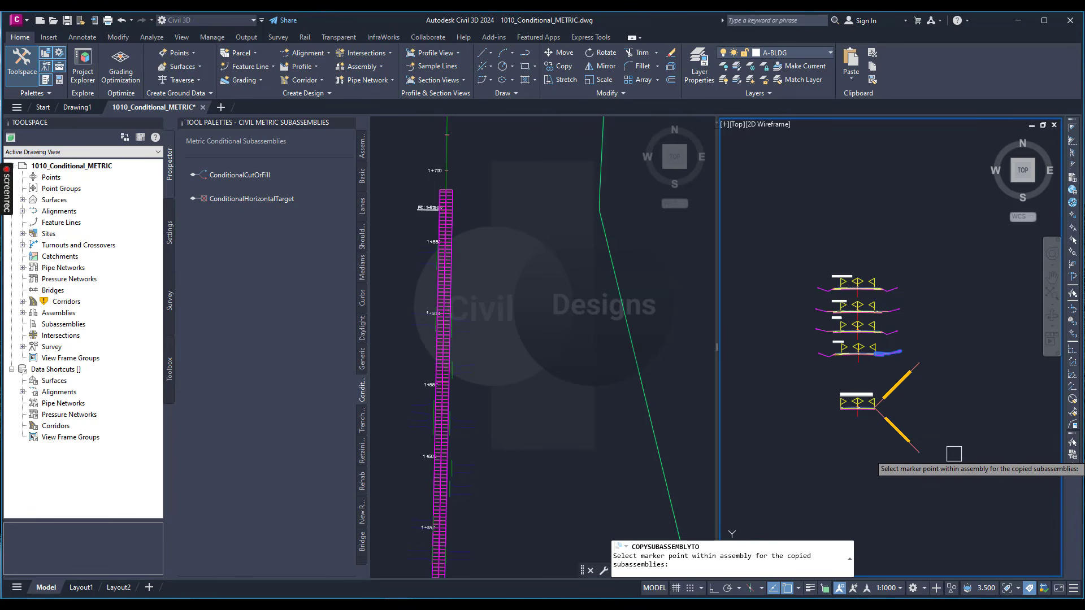
{"action": "scroll", "coordinate": [915, 413], "scroll_direction": "down", "scroll_amount": 2}
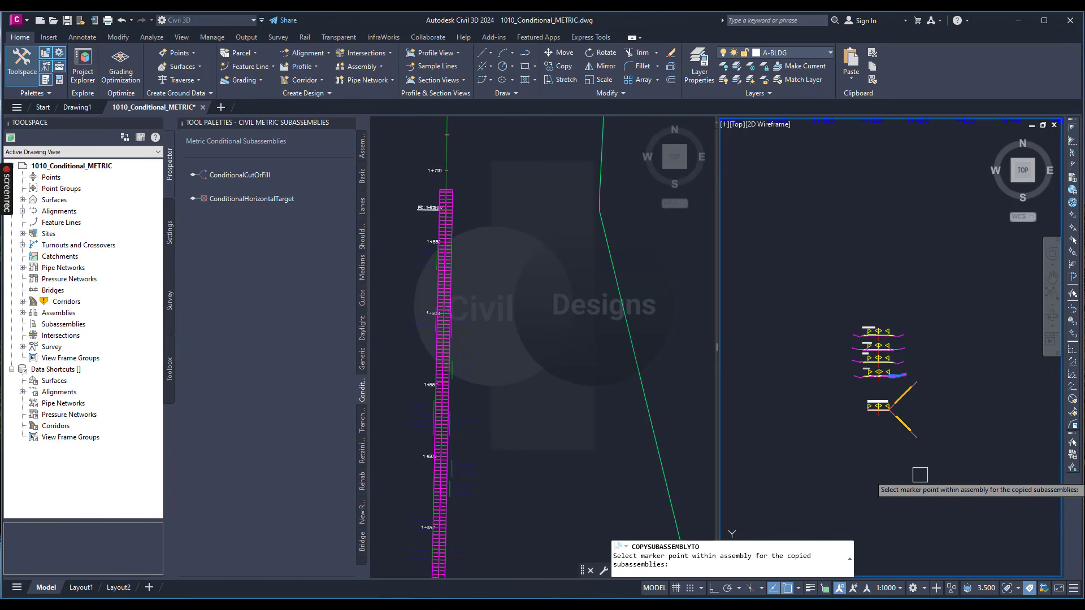
{"action": "scroll", "coordinate": [919, 458], "scroll_direction": "up", "scroll_amount": 5}
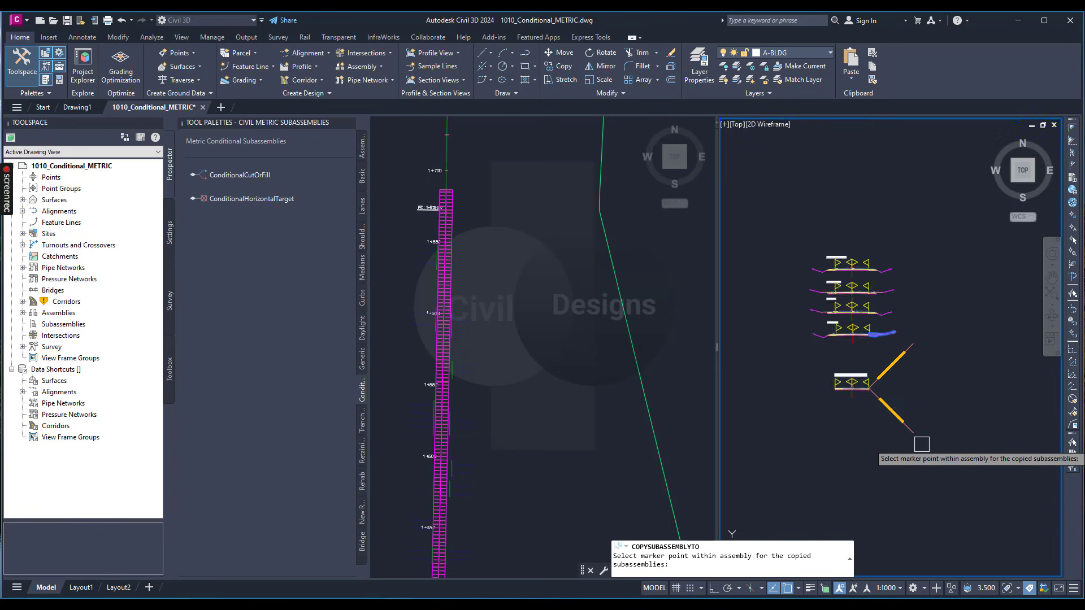
{"action": "scroll", "coordinate": [872, 428], "scroll_direction": "up", "scroll_amount": 4}
{"action": "scroll", "coordinate": [967, 415], "scroll_direction": "up", "scroll_amount": 3}
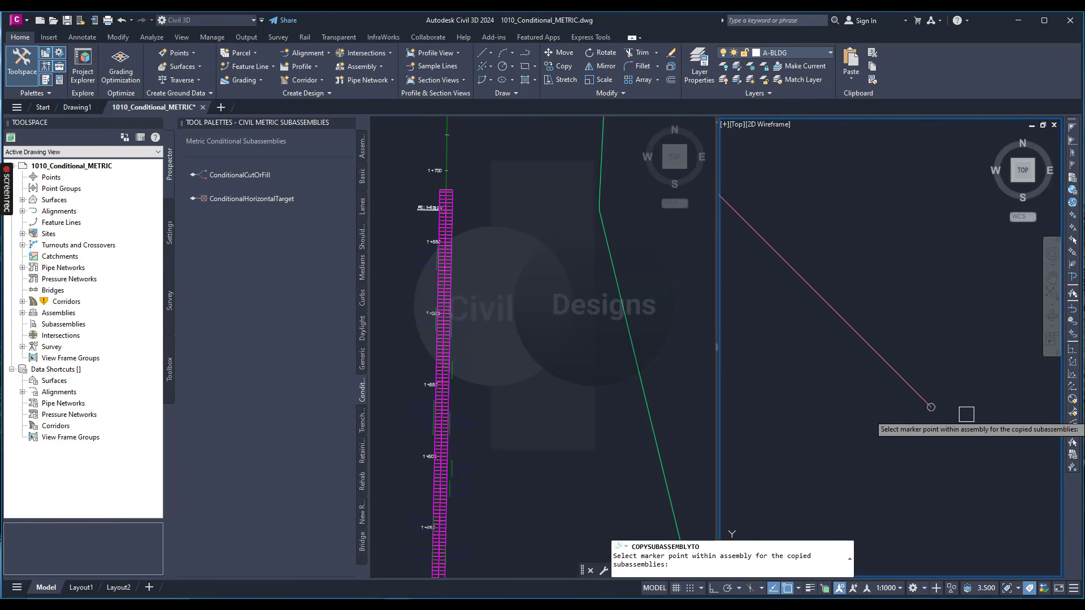
{"action": "left_click", "coordinate": [888, 403]}
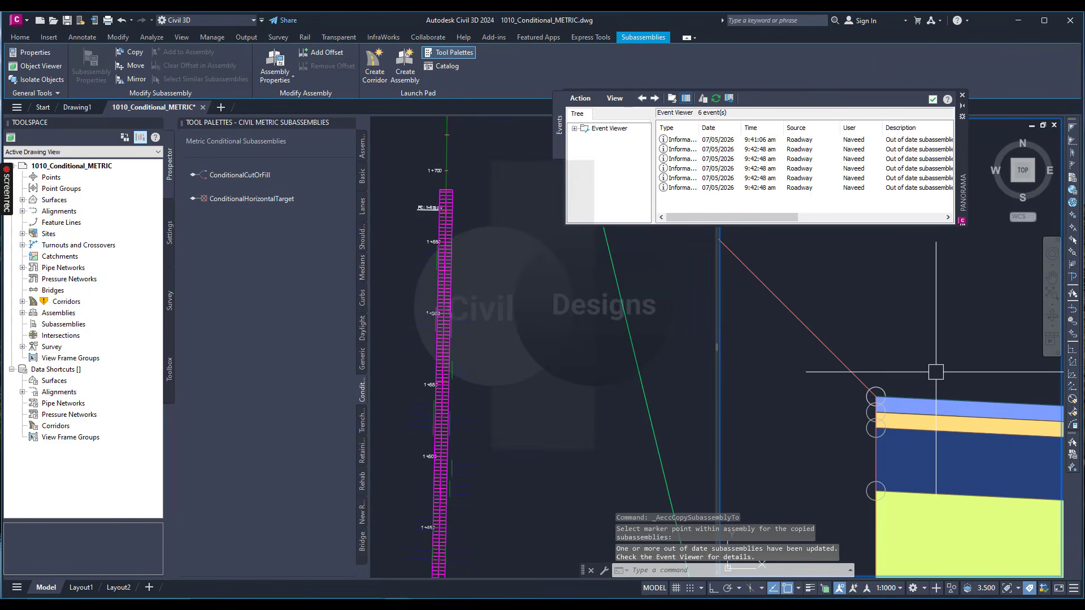
{"action": "left_click", "coordinate": [963, 96]}
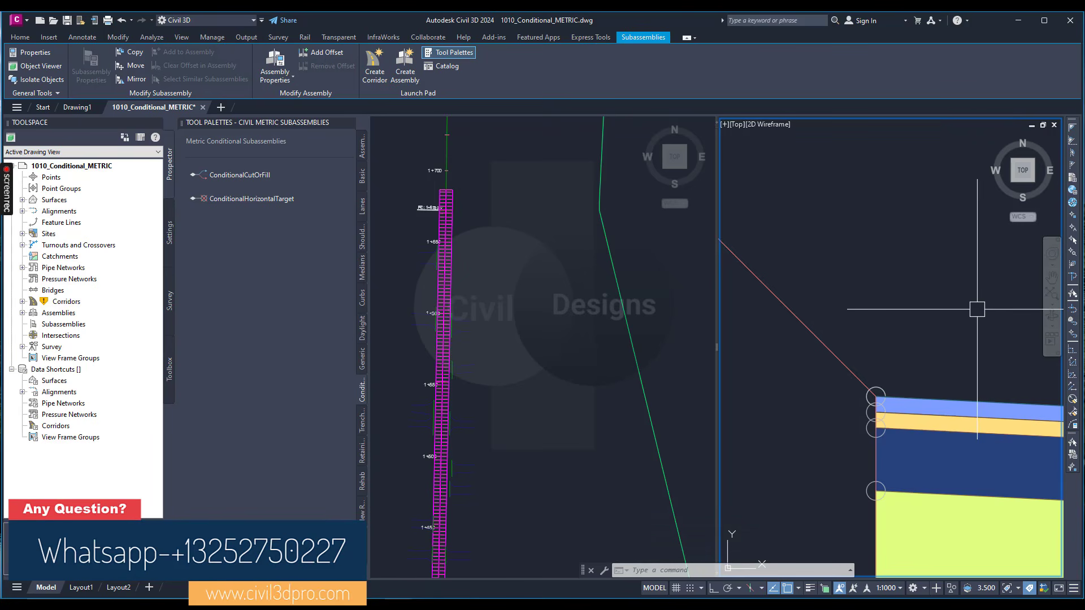
{"action": "key", "text": "Escape"}
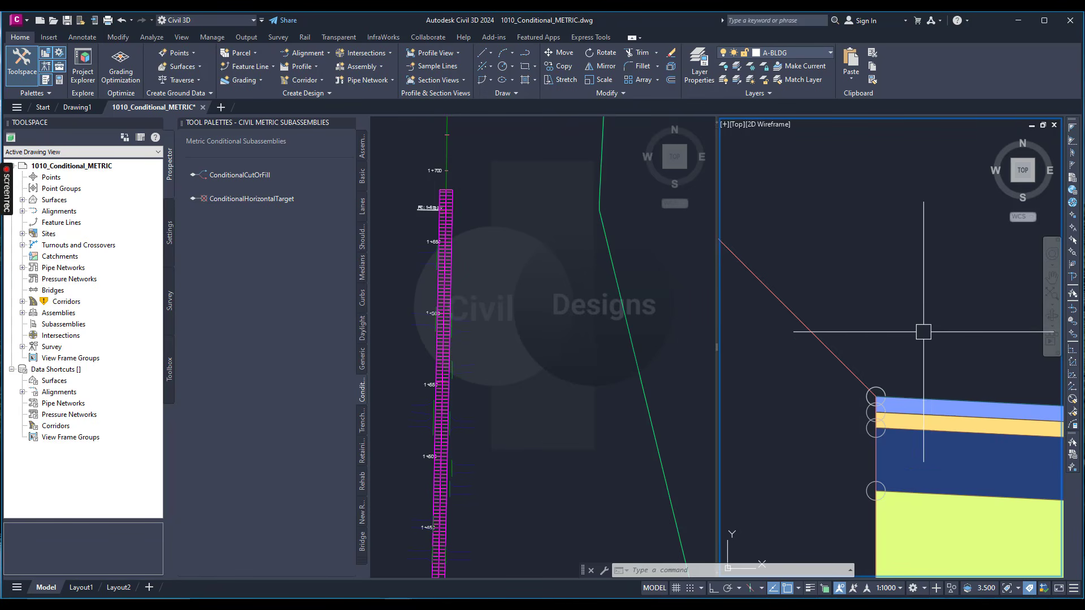
Copy the Driveway Left assembly's right shoulder, ditch link and surface slope to the outer end marker of the Target Not Found conditional
{"action": "scroll", "coordinate": [911, 363], "scroll_direction": "down", "scroll_amount": 5}
{"action": "scroll", "coordinate": [890, 391], "scroll_direction": "down", "scroll_amount": 2}
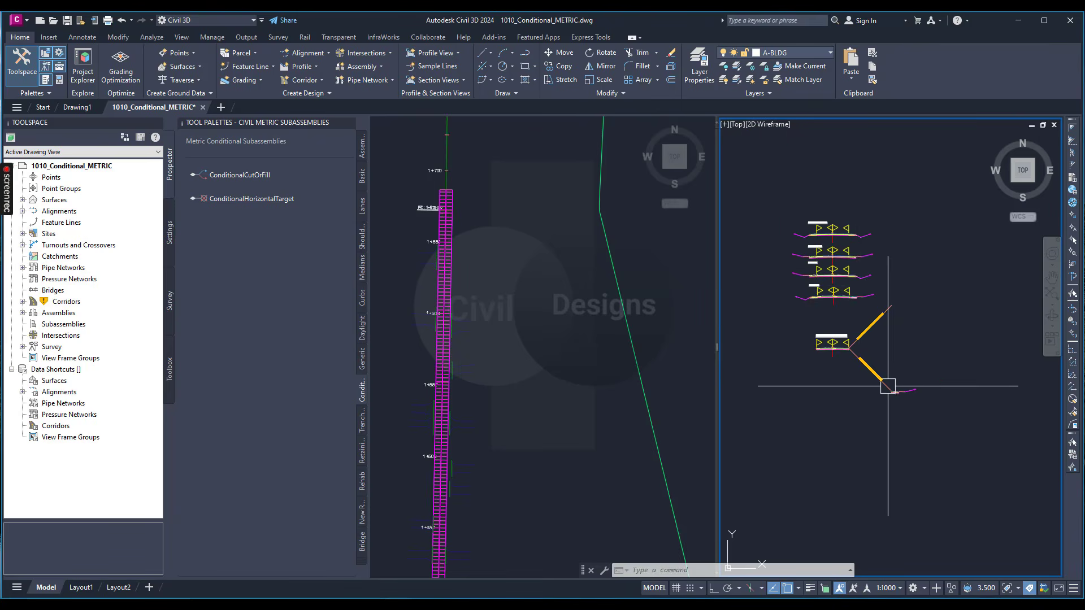
{"action": "scroll", "coordinate": [839, 324], "scroll_direction": "up", "scroll_amount": 5}
{"action": "scroll", "coordinate": [819, 305], "scroll_direction": "down", "scroll_amount": 2}
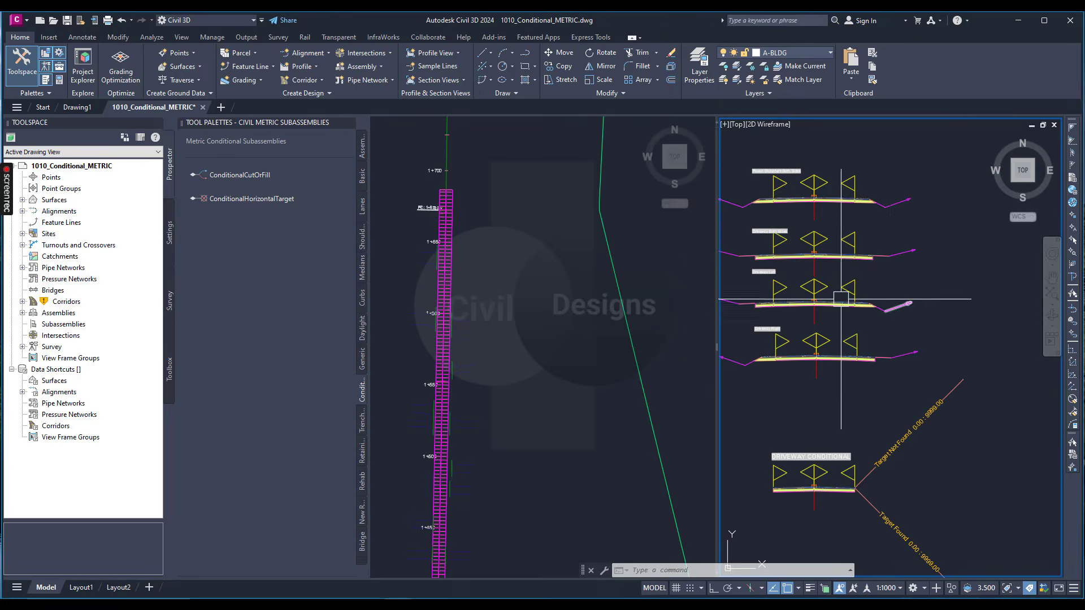
{"action": "scroll", "coordinate": [759, 270], "scroll_direction": "up", "scroll_amount": 5}
{"action": "scroll", "coordinate": [760, 257], "scroll_direction": "down", "scroll_amount": 2}
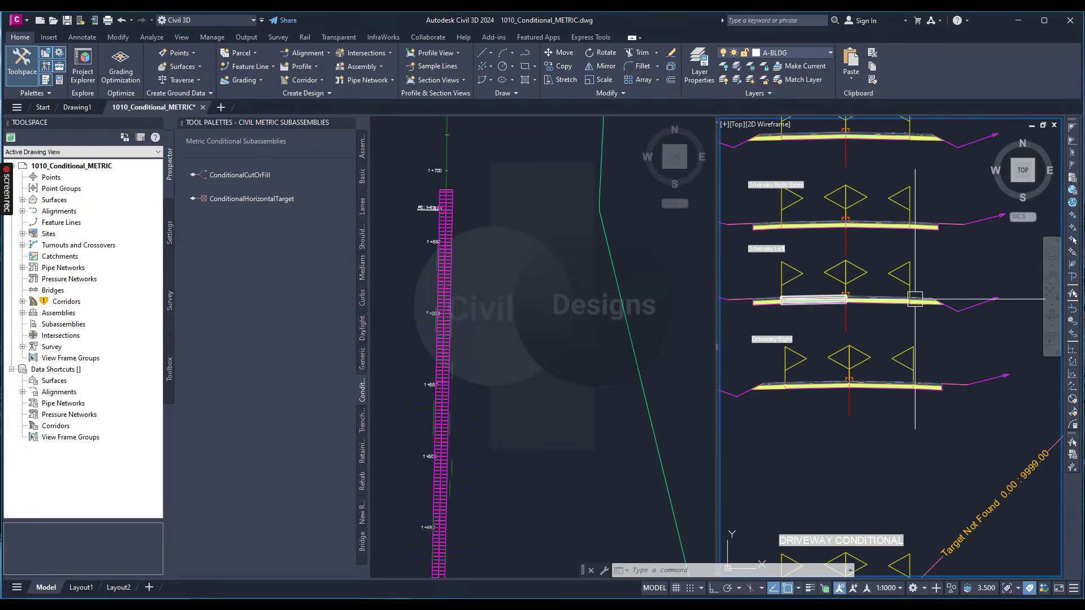
{"action": "scroll", "coordinate": [1017, 274], "scroll_direction": "up", "scroll_amount": 3}
{"action": "left_click", "coordinate": [870, 320]}
{"action": "scroll", "coordinate": [919, 334], "scroll_direction": "up", "scroll_amount": 3}
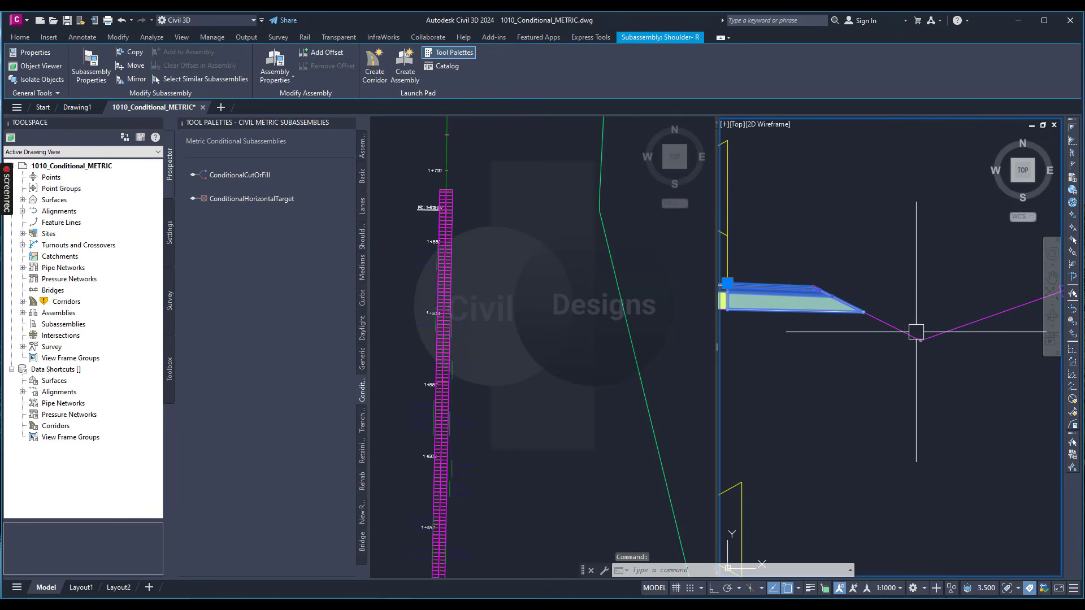
{"action": "left_click", "coordinate": [954, 326]}
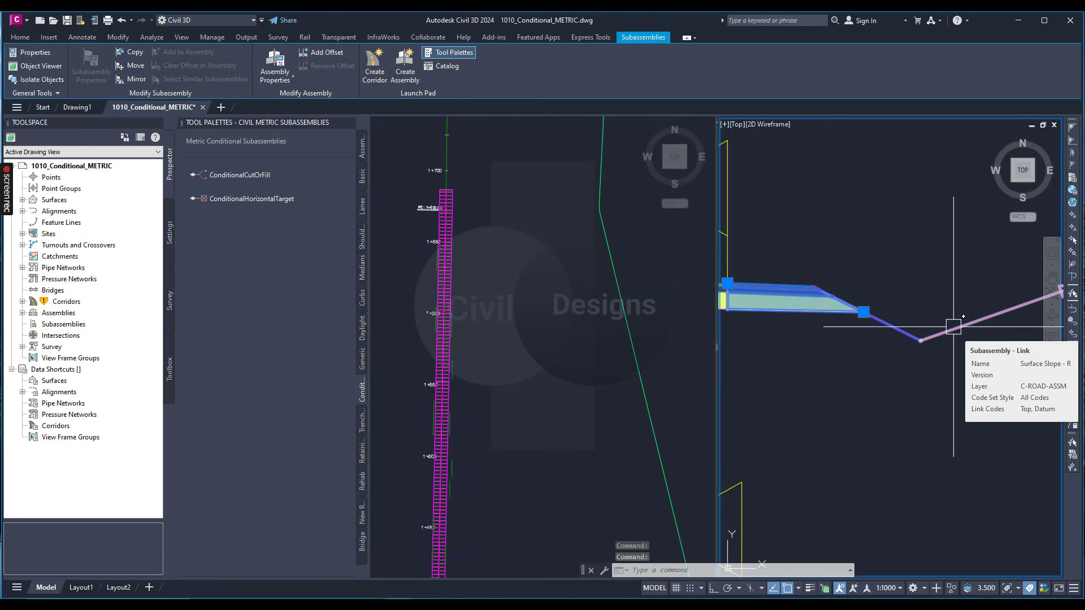
{"action": "scroll", "coordinate": [954, 327], "scroll_direction": "down", "scroll_amount": 6}
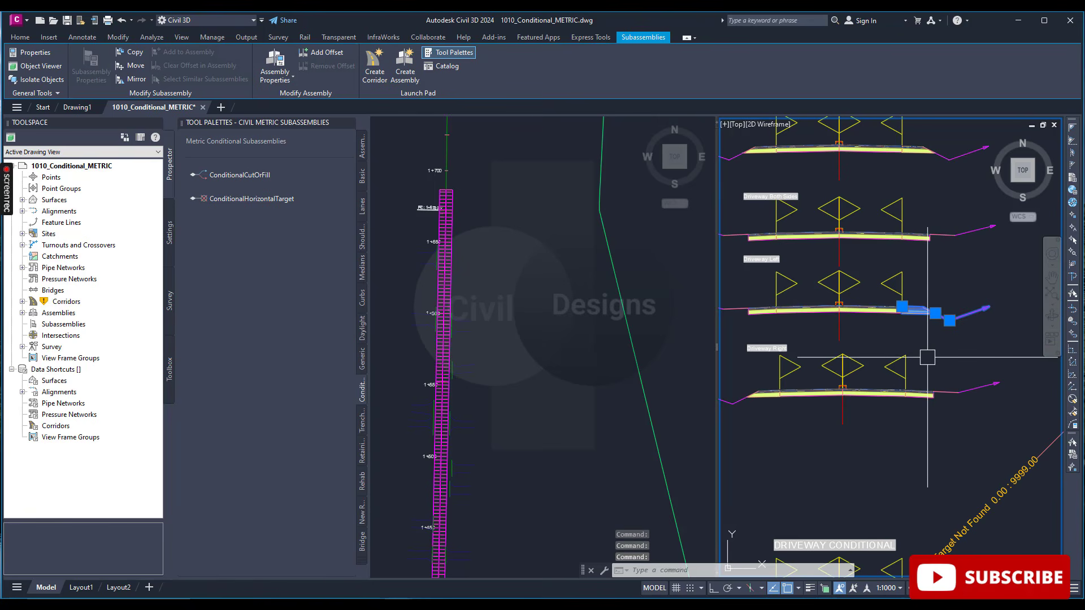
{"action": "left_click", "coordinate": [132, 52]}
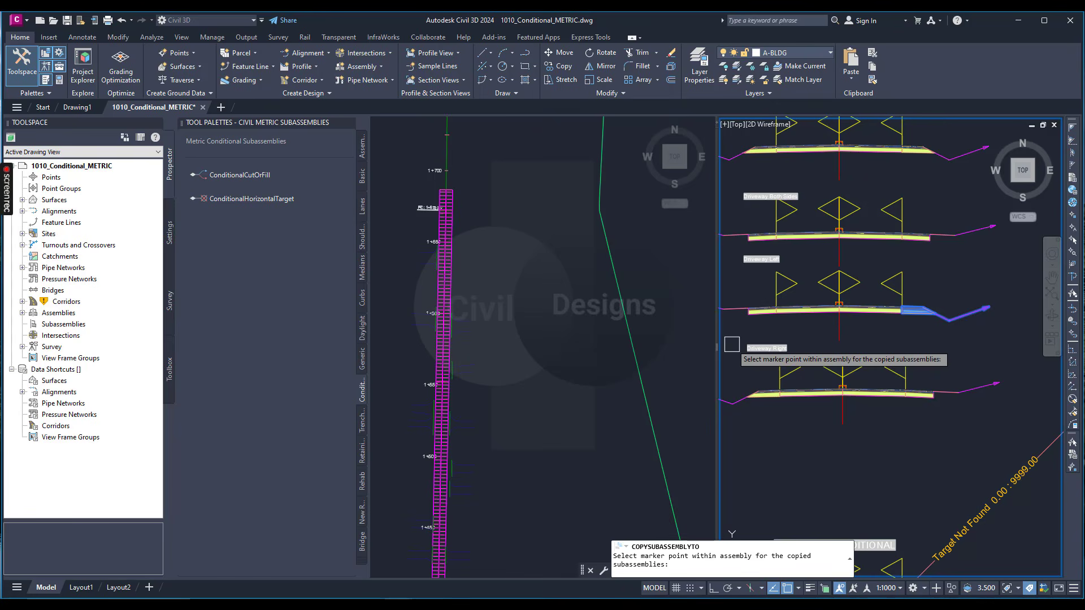
{"action": "scroll", "coordinate": [836, 294], "scroll_direction": "down", "scroll_amount": 5}
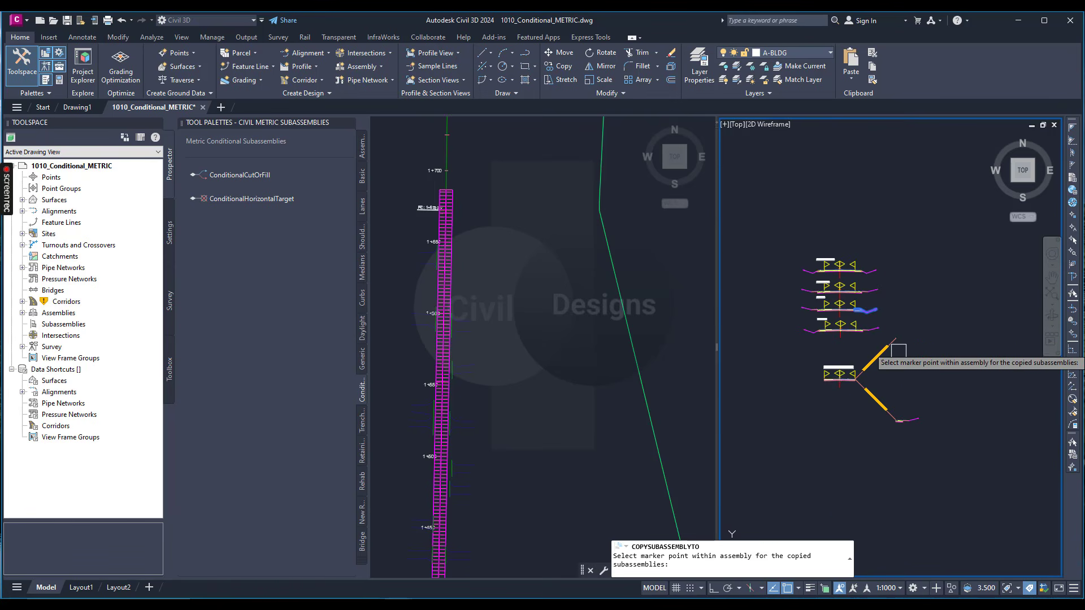
{"action": "scroll", "coordinate": [894, 335], "scroll_direction": "up", "scroll_amount": 5}
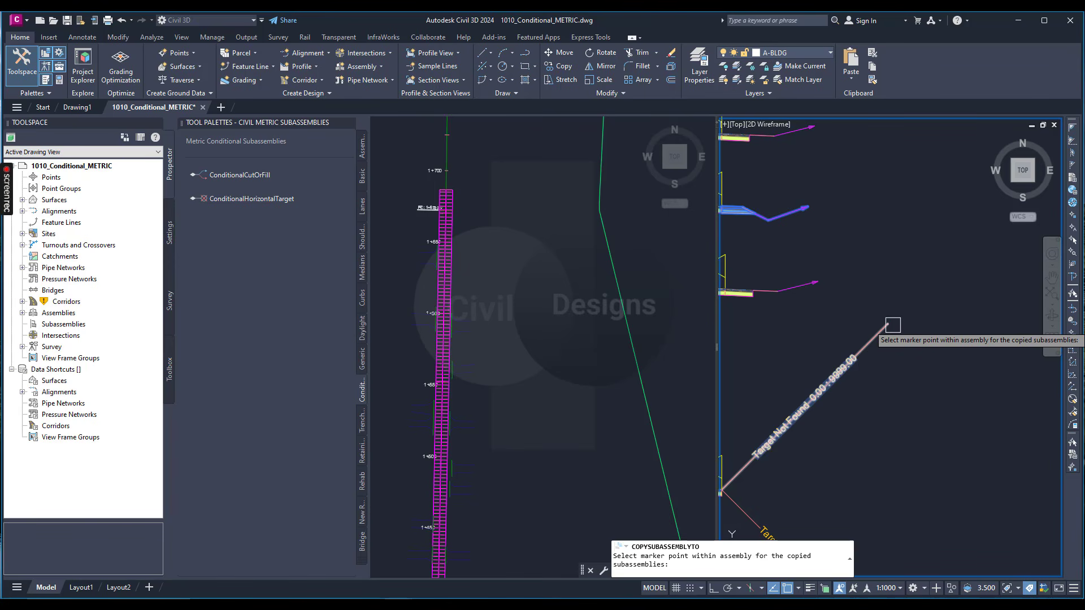
{"action": "scroll", "coordinate": [893, 326], "scroll_direction": "up", "scroll_amount": 5}
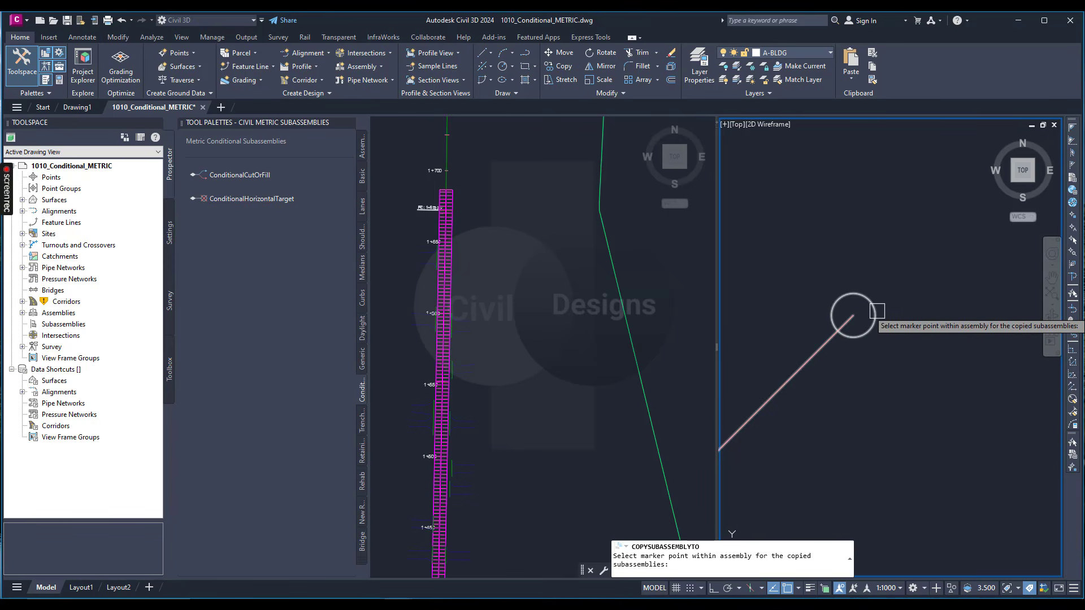
{"action": "left_click", "coordinate": [877, 311]}
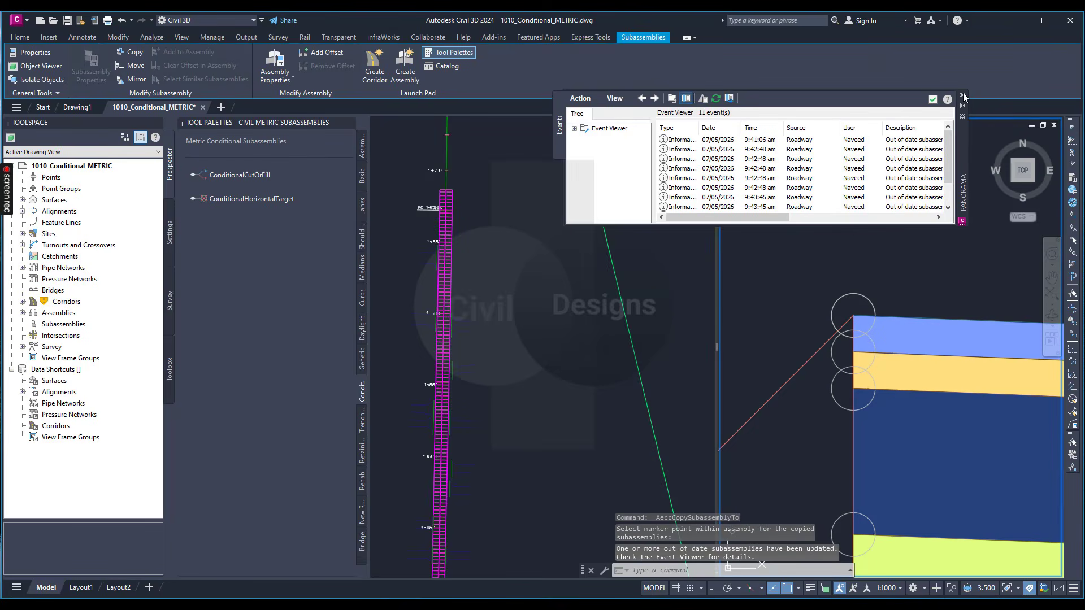
{"action": "left_click", "coordinate": [962, 96]}
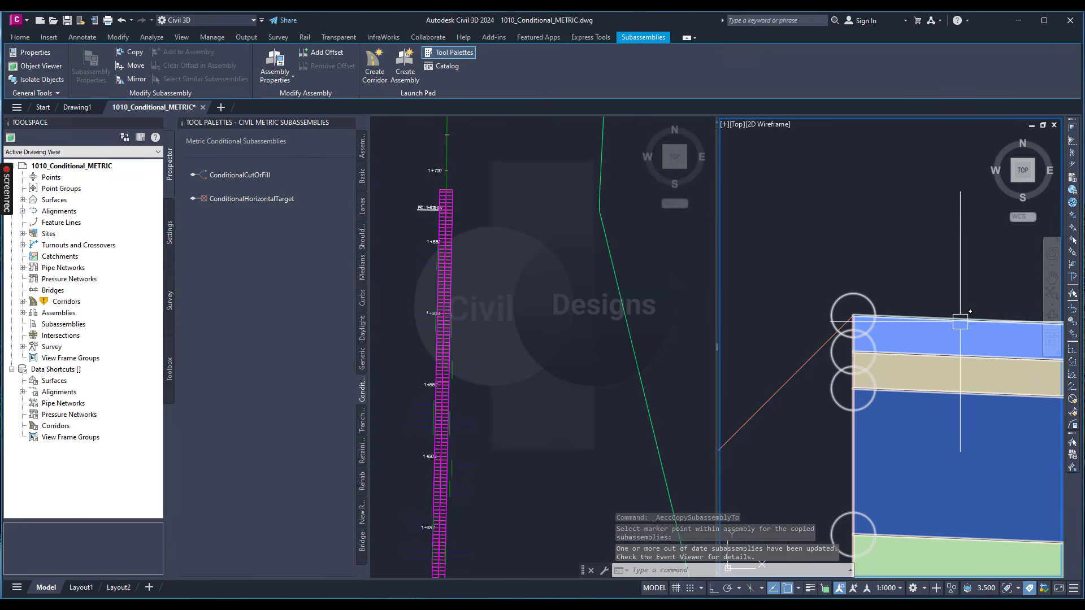
{"action": "scroll", "coordinate": [960, 321], "scroll_direction": "down", "scroll_amount": 5}
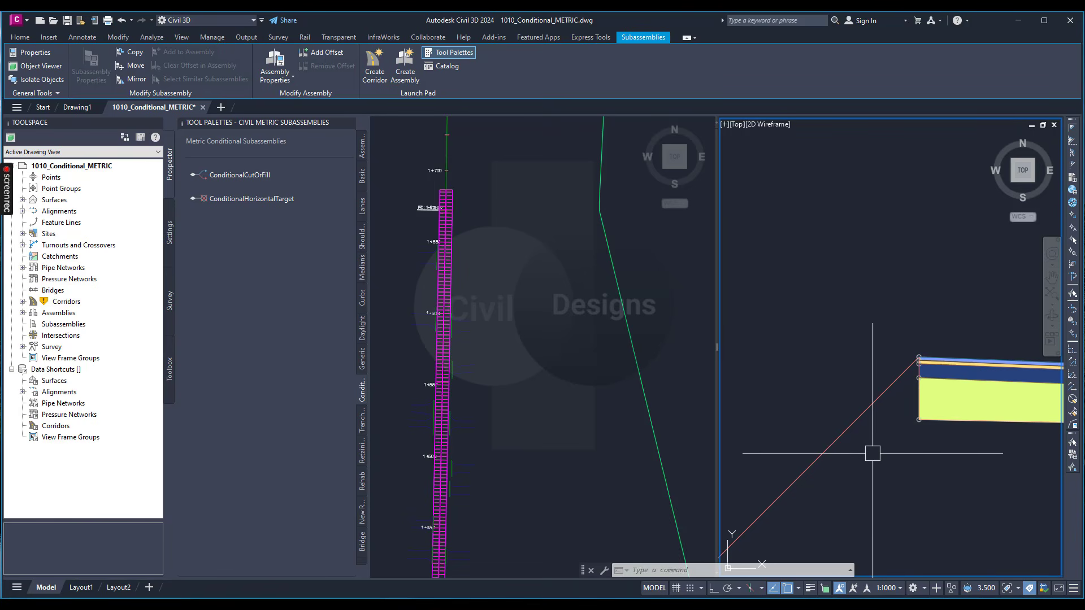
{"action": "key", "text": "Escape"}
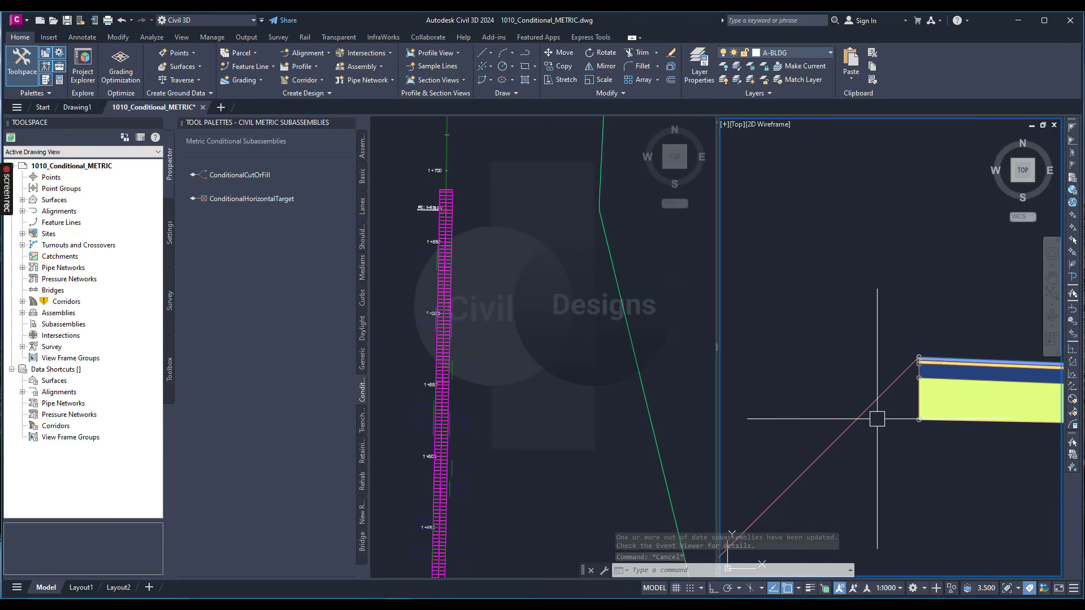
Mirror both right-side conditional horizontal targets with their attached shoulders, links and slopes onto the top outer marker of the DRIVEWAY CONDITIONAL assembly's left lane
{"action": "scroll", "coordinate": [897, 371], "scroll_direction": "down", "scroll_amount": 8}
{"action": "scroll", "coordinate": [889, 373], "scroll_direction": "up", "scroll_amount": 2}
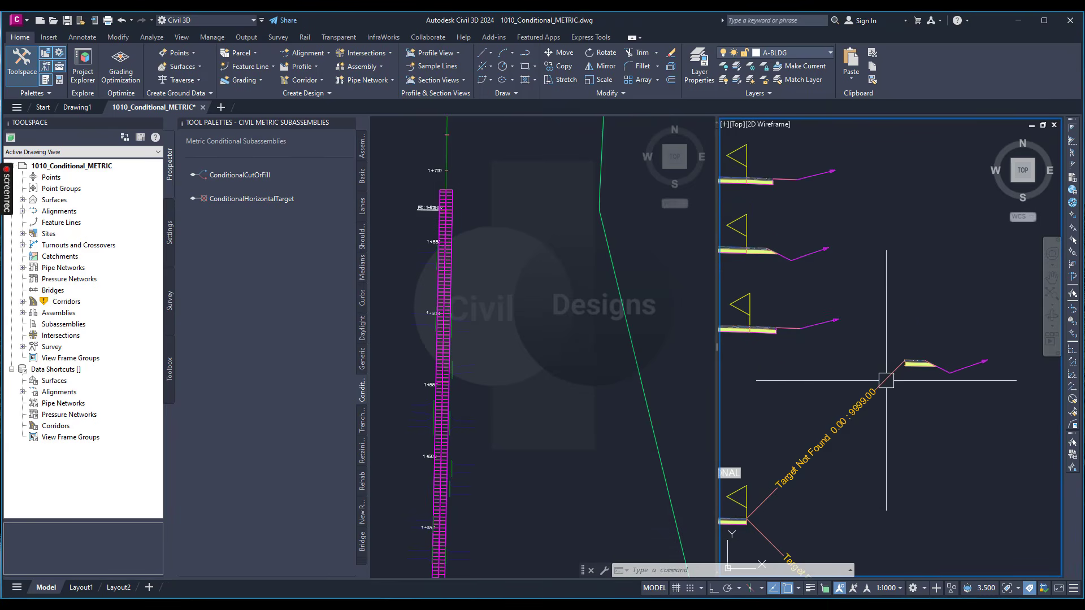
{"action": "left_click", "coordinate": [886, 380]}
{"action": "scroll", "coordinate": [918, 369], "scroll_direction": "up", "scroll_amount": 4}
{"action": "left_click", "coordinate": [922, 360]}
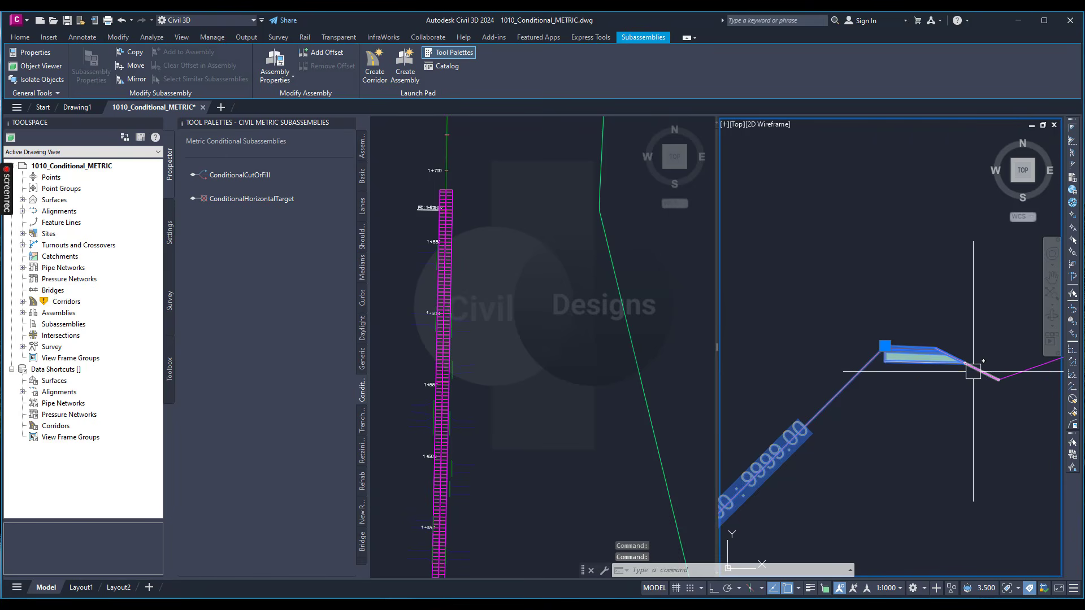
{"action": "scroll", "coordinate": [974, 373], "scroll_direction": "up", "scroll_amount": 4}
{"action": "scroll", "coordinate": [904, 364], "scroll_direction": "down", "scroll_amount": 6}
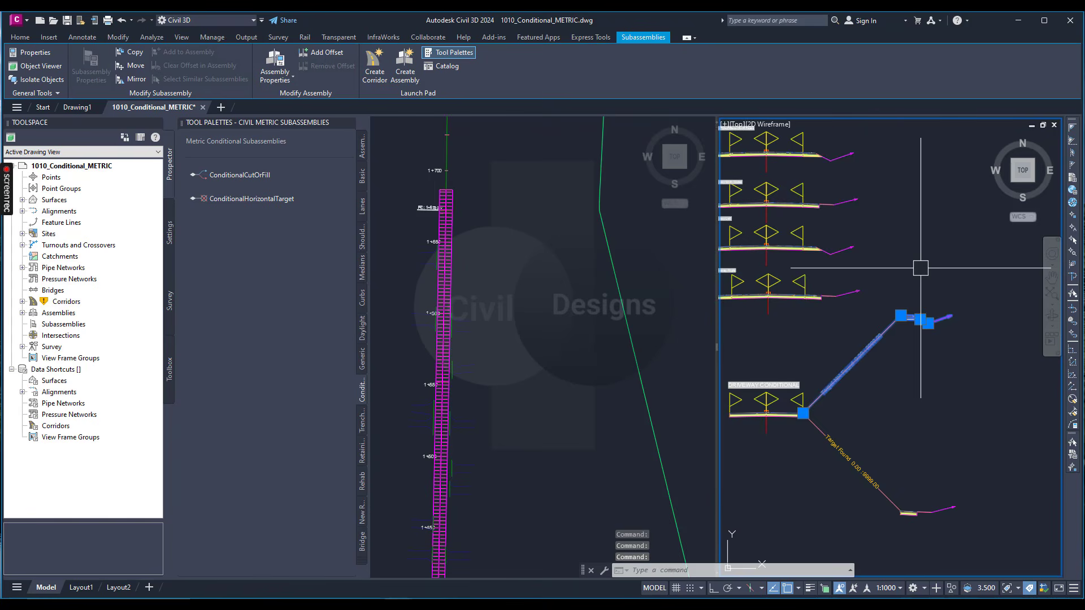
{"action": "scroll", "coordinate": [912, 342], "scroll_direction": "up", "scroll_amount": 6}
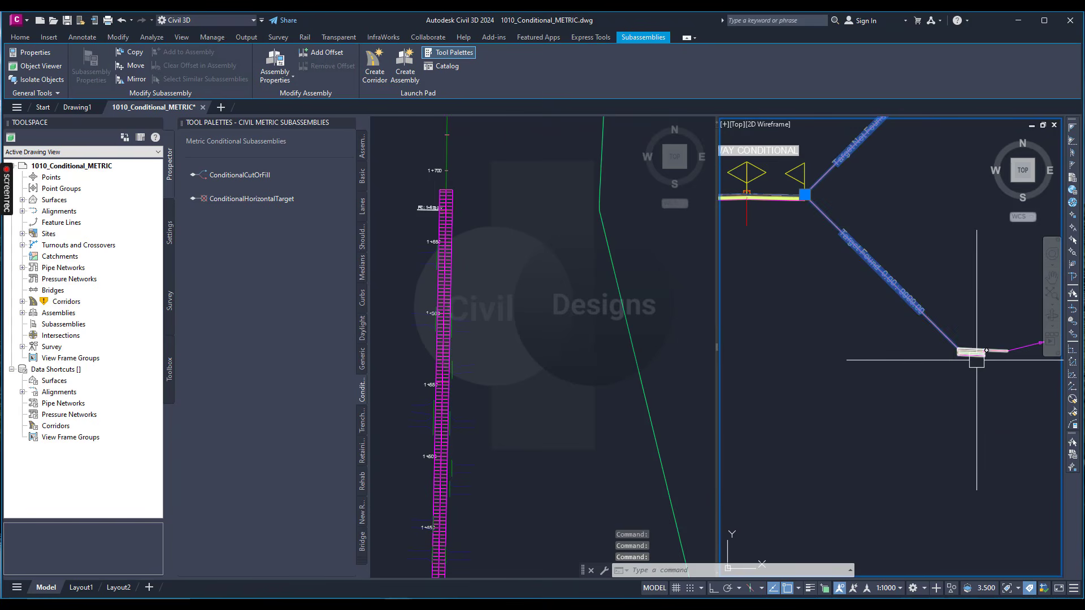
{"action": "scroll", "coordinate": [955, 340], "scroll_direction": "down", "scroll_amount": 5}
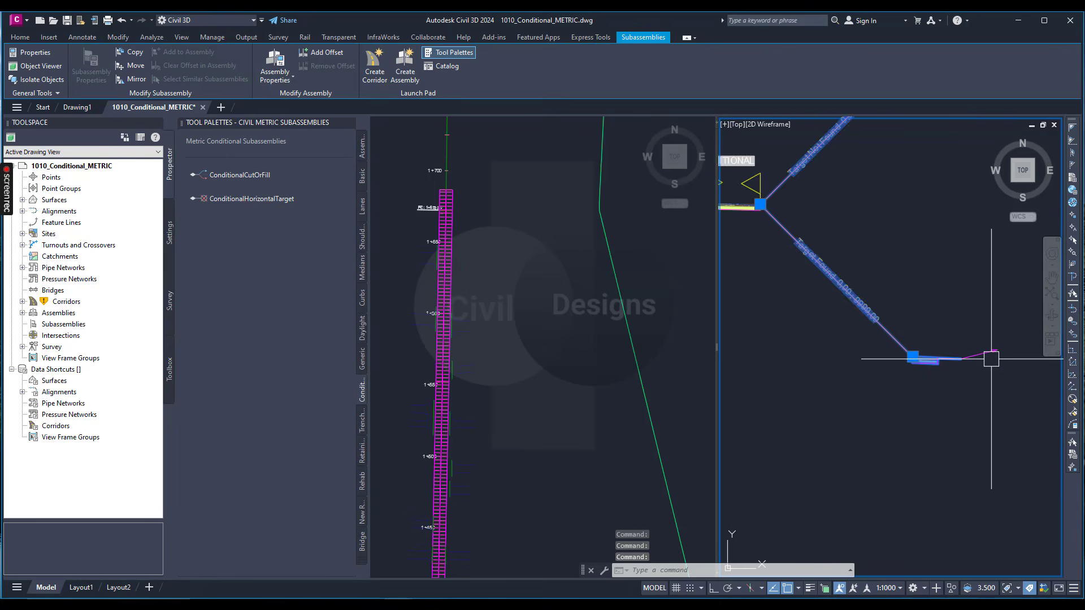
{"action": "left_click", "coordinate": [981, 356]}
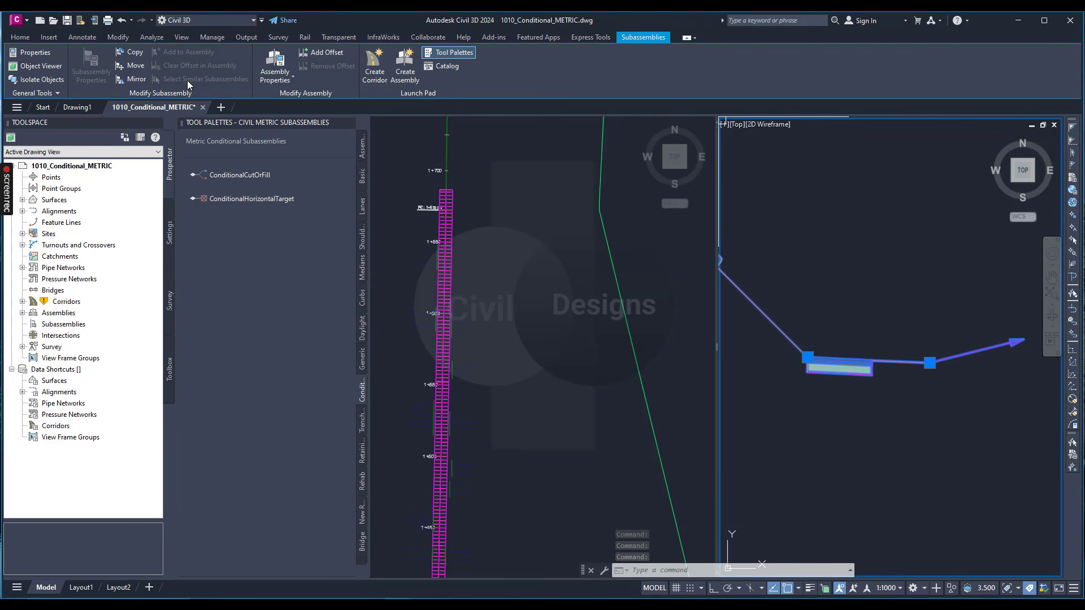
{"action": "left_click", "coordinate": [138, 80]}
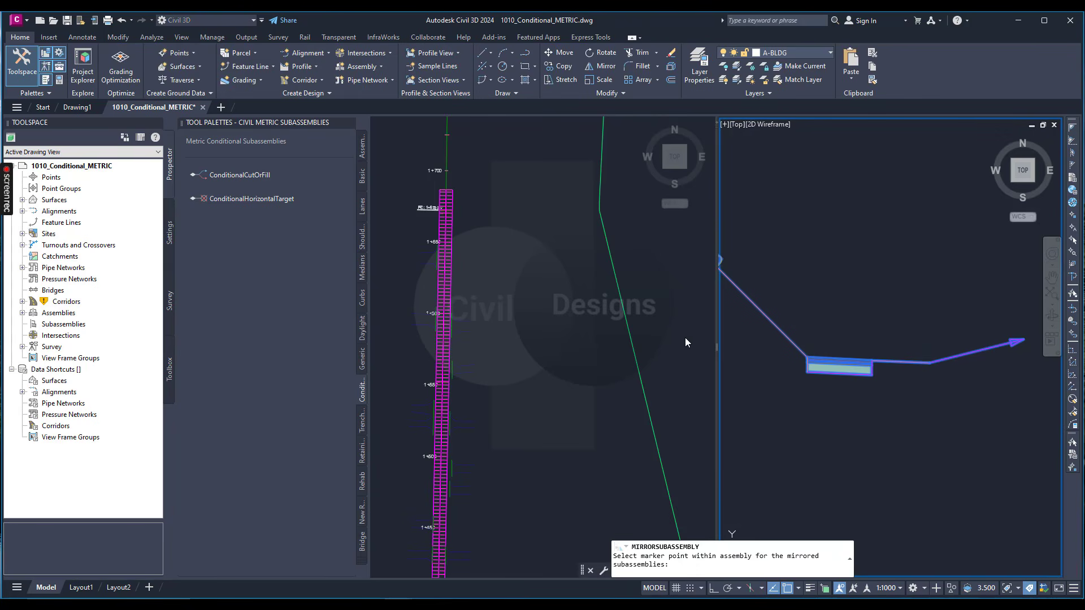
{"action": "scroll", "coordinate": [875, 331], "scroll_direction": "down", "scroll_amount": 2}
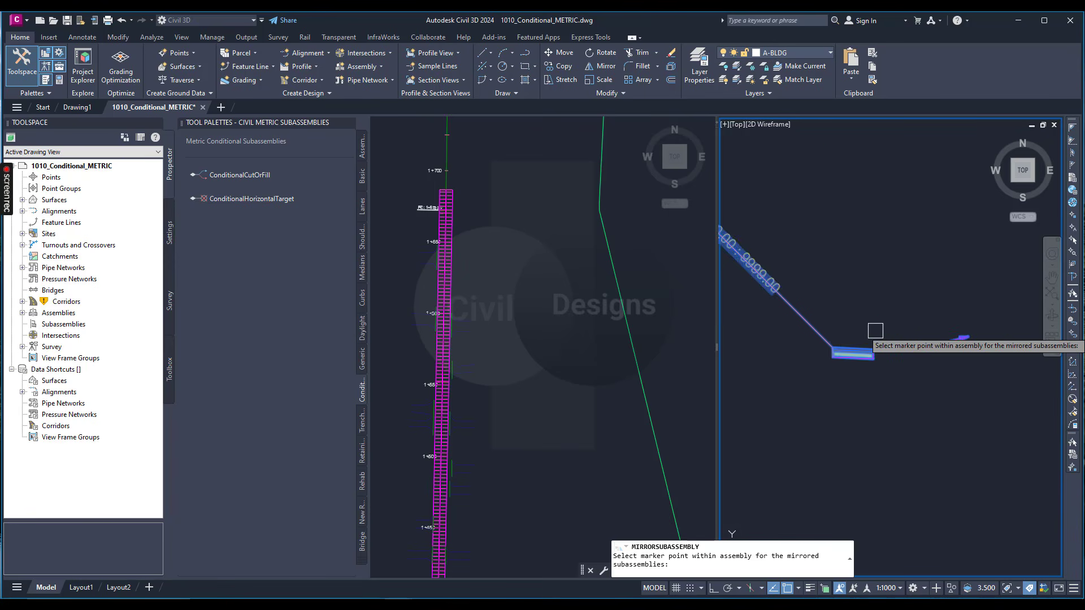
{"action": "scroll", "coordinate": [875, 331], "scroll_direction": "down", "scroll_amount": 4}
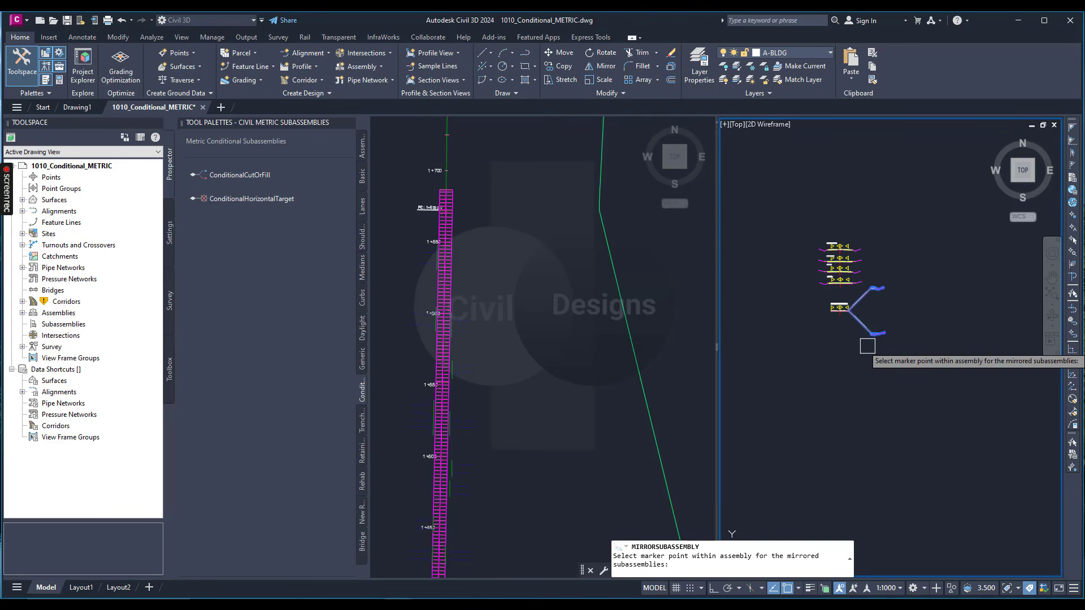
{"action": "scroll", "coordinate": [824, 307], "scroll_direction": "up", "scroll_amount": 3}
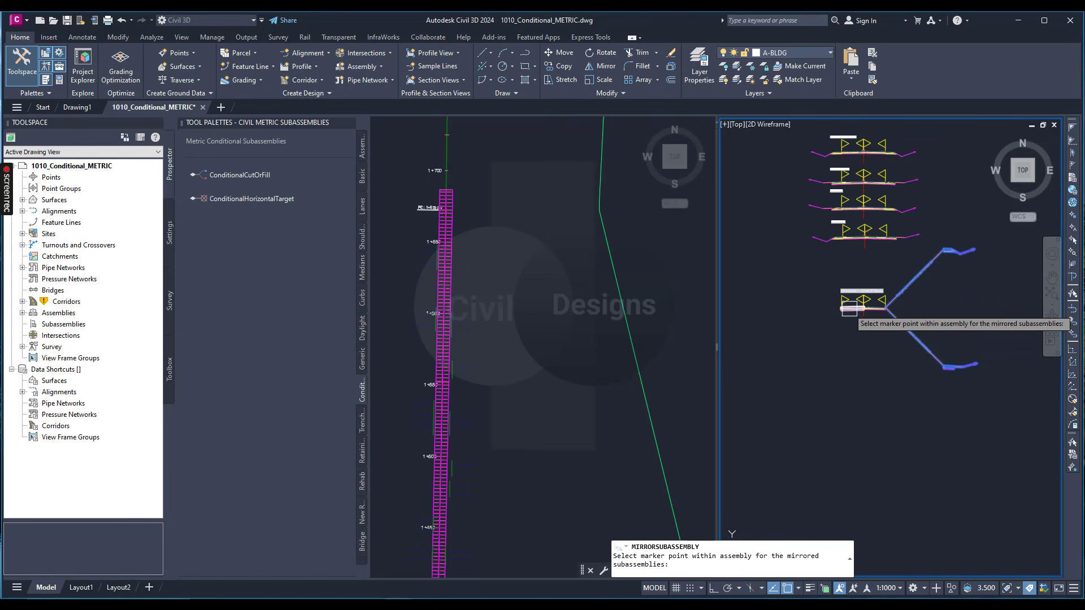
{"action": "scroll", "coordinate": [845, 310], "scroll_direction": "up", "scroll_amount": 5}
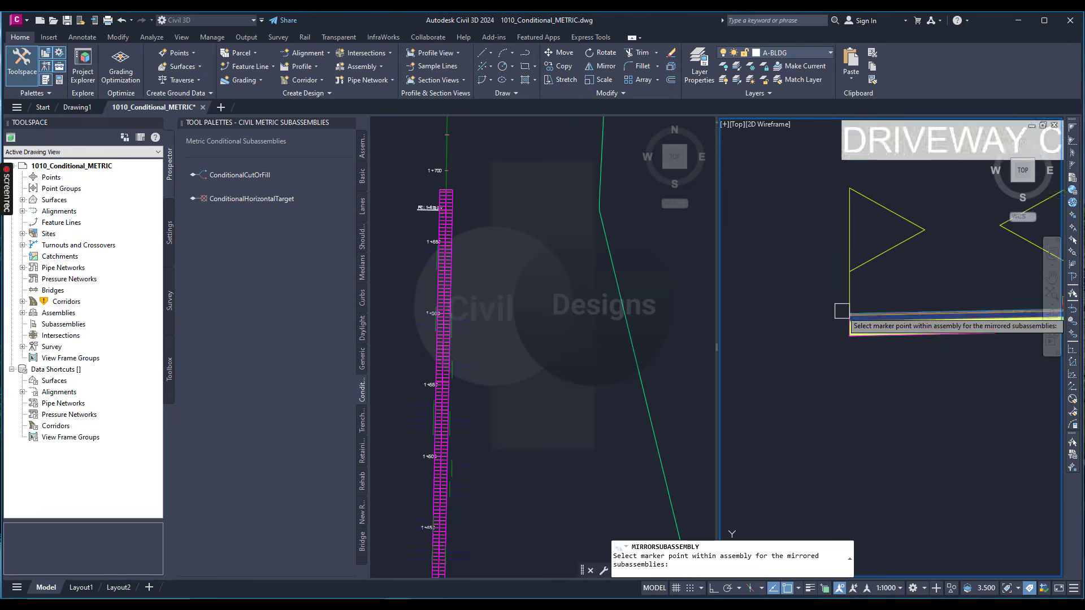
{"action": "scroll", "coordinate": [841, 310], "scroll_direction": "up", "scroll_amount": 3}
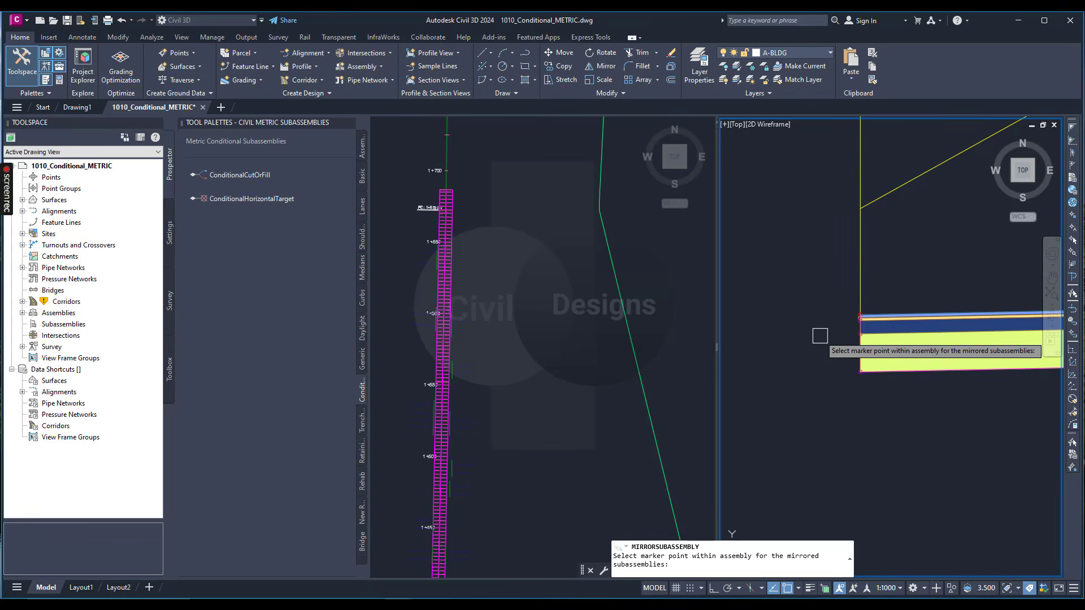
{"action": "scroll", "coordinate": [837, 322], "scroll_direction": "up", "scroll_amount": 4}
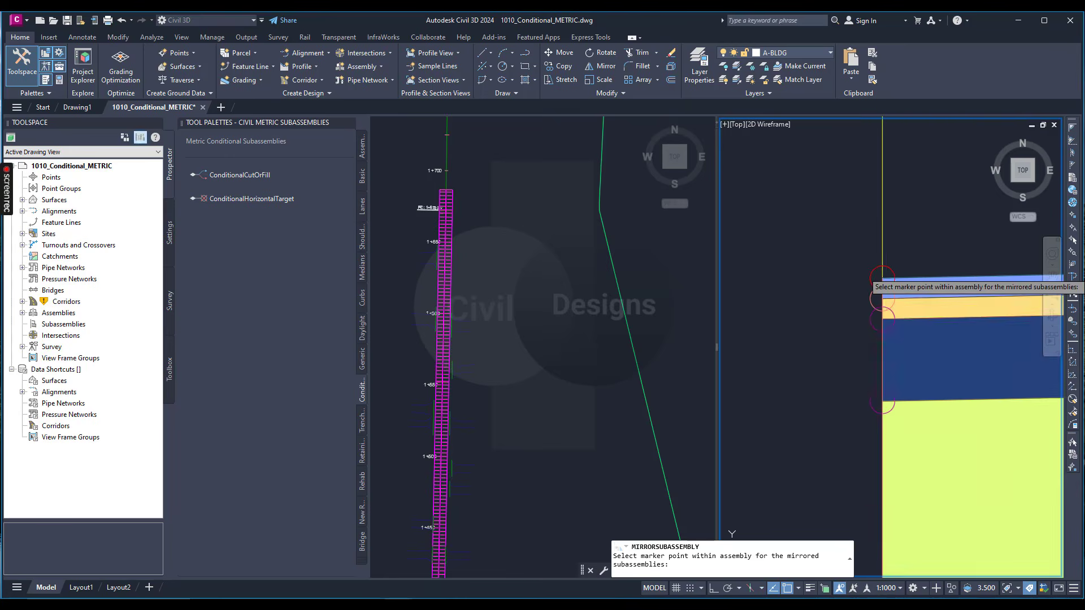
{"action": "left_click", "coordinate": [882, 277]}
{"action": "scroll", "coordinate": [859, 339], "scroll_direction": "down", "scroll_amount": 6}
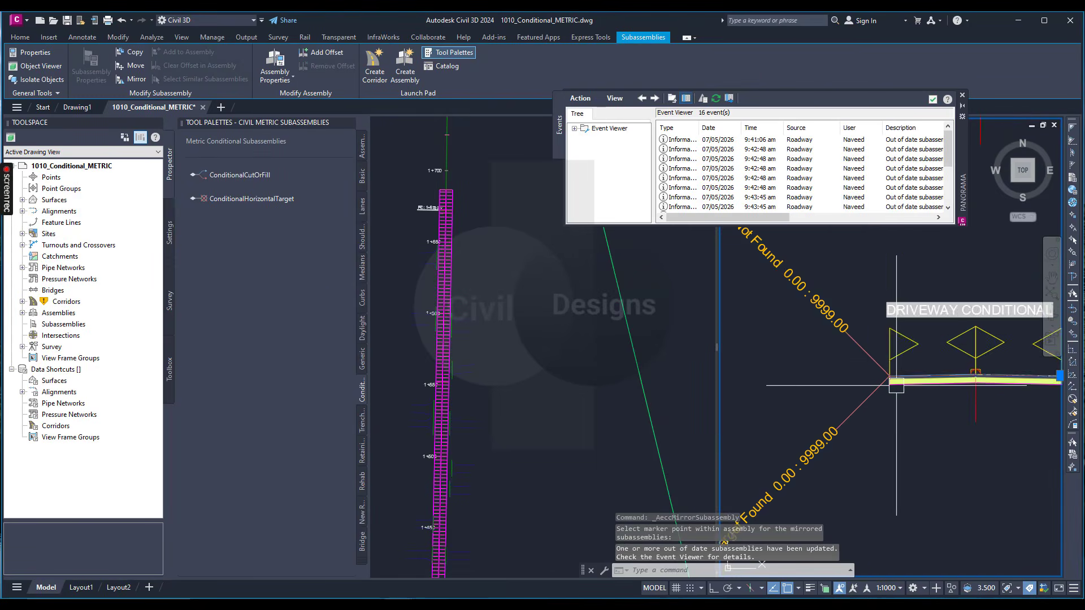
{"action": "scroll", "coordinate": [896, 386], "scroll_direction": "down", "scroll_amount": 5}
{"action": "left_click", "coordinate": [963, 95]}
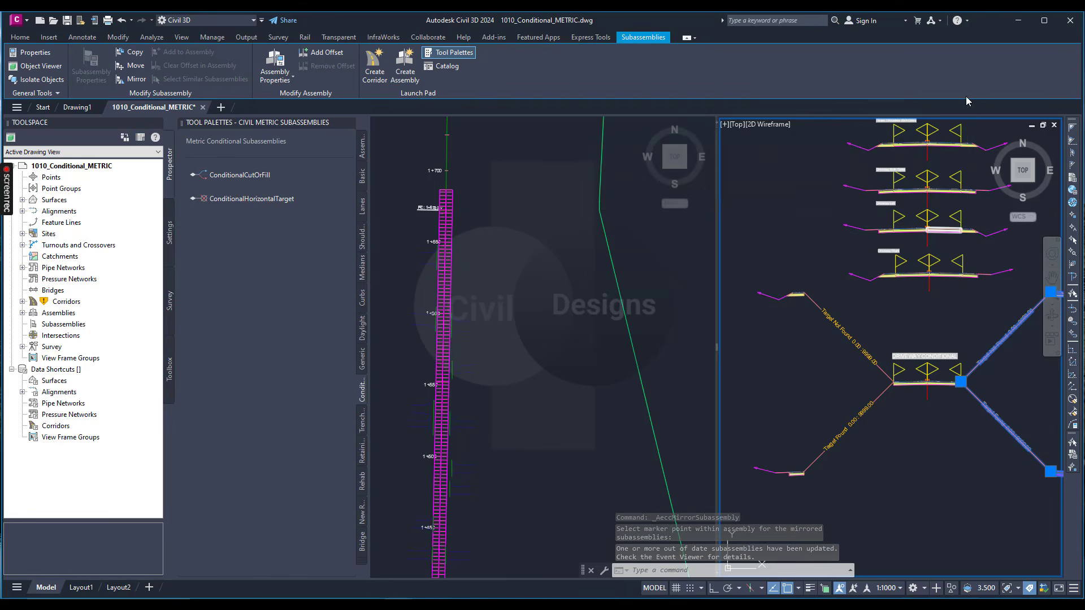
{"action": "scroll", "coordinate": [814, 350], "scroll_direction": "down", "scroll_amount": 2}
{"action": "scroll", "coordinate": [830, 387], "scroll_direction": "down", "scroll_amount": 2}
{"action": "key", "text": "Escape"}
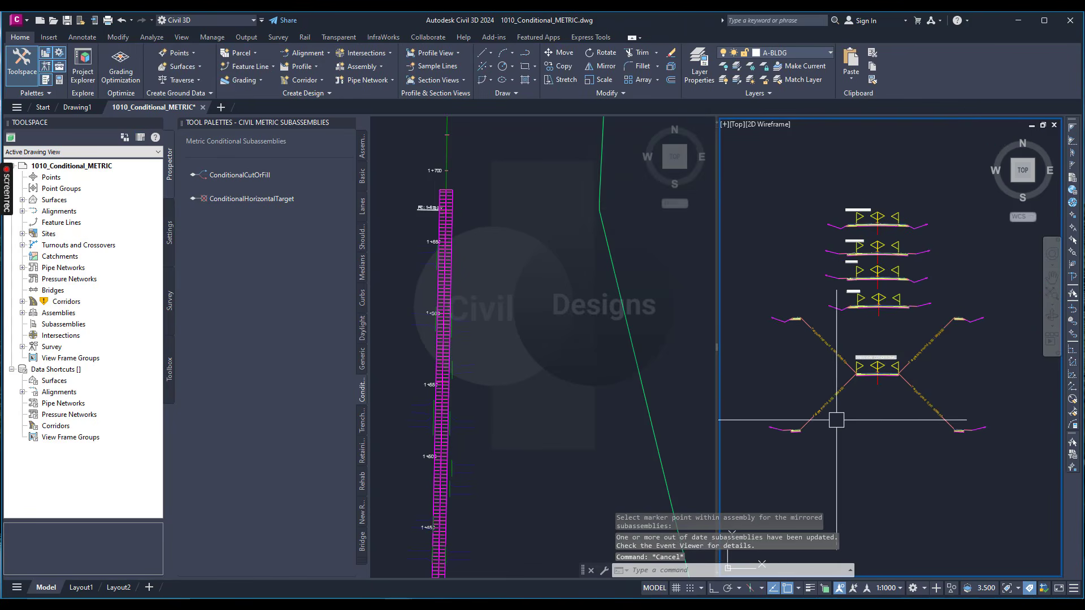
{"action": "scroll", "coordinate": [845, 468], "scroll_direction": "up", "scroll_amount": 2}
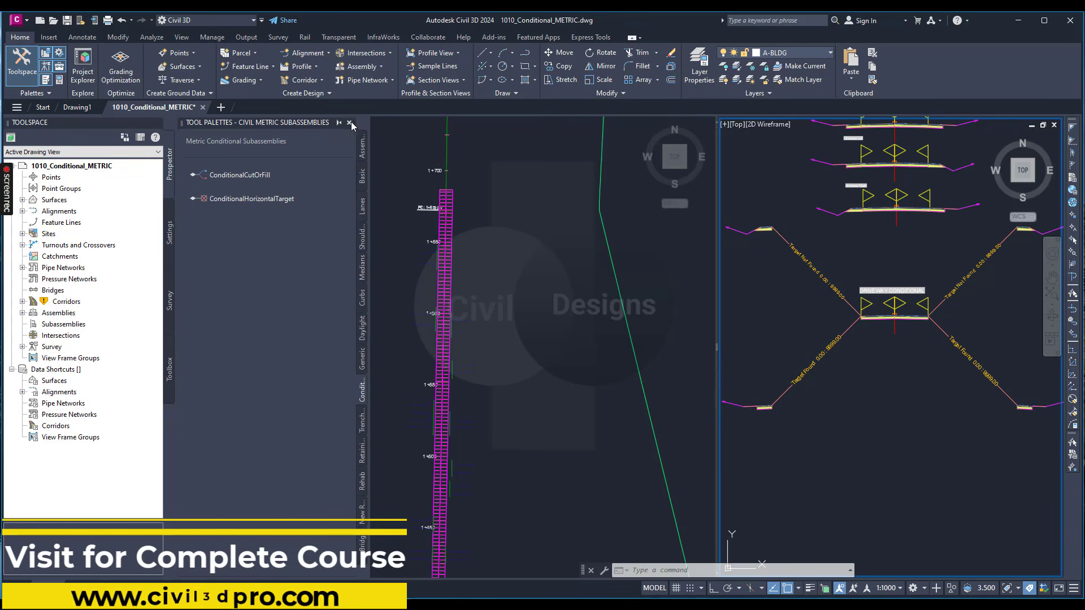
Close the subassembly palette and open the target mapping of the DRIVEWAY CONDITIONAL region in the USH 10 w Driveways corridor properties
{"action": "left_click", "coordinate": [350, 123]}
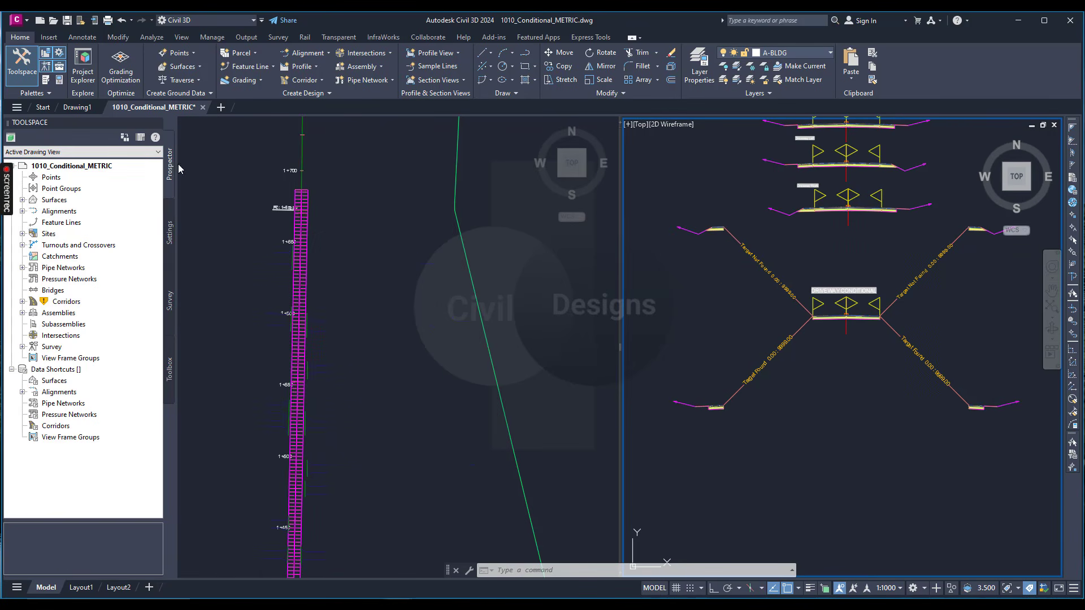
{"action": "left_click", "coordinate": [23, 302]}
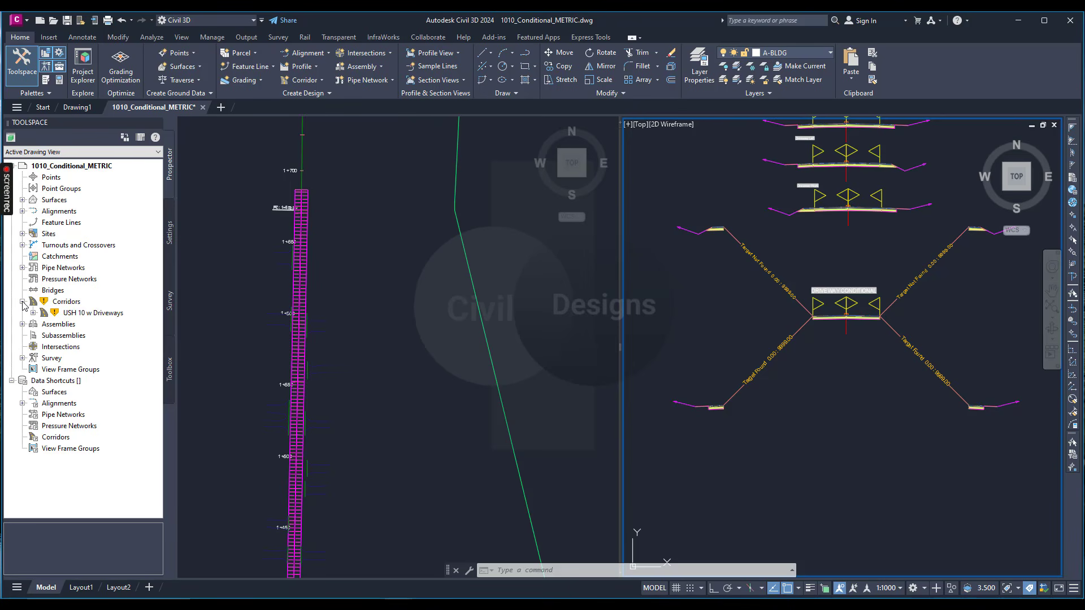
{"action": "left_click", "coordinate": [82, 313]}
{"action": "right_click", "coordinate": [82, 313]}
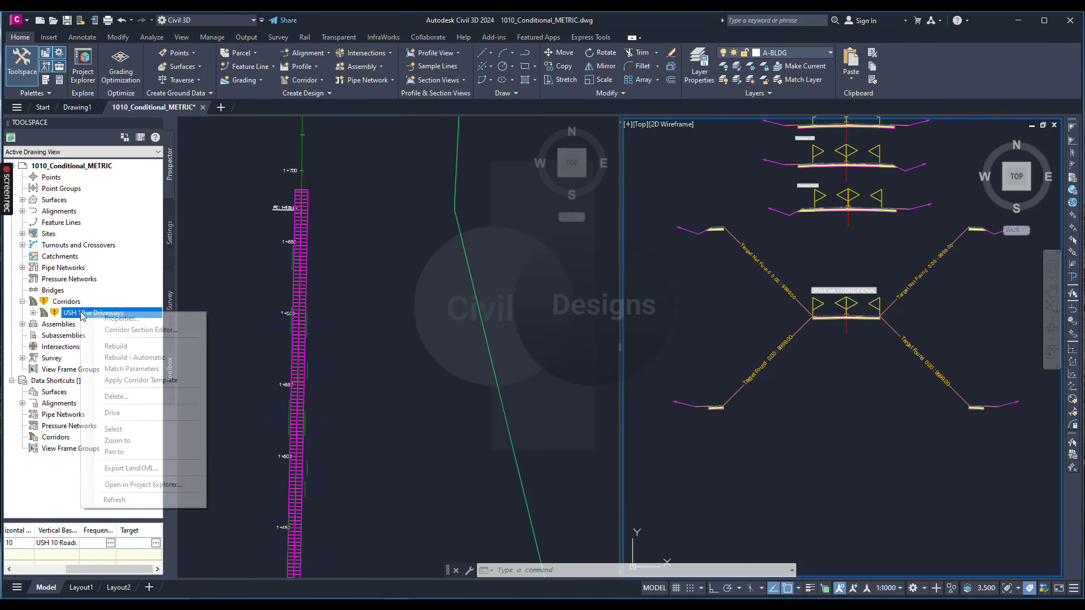
{"action": "key", "text": "Escape"}
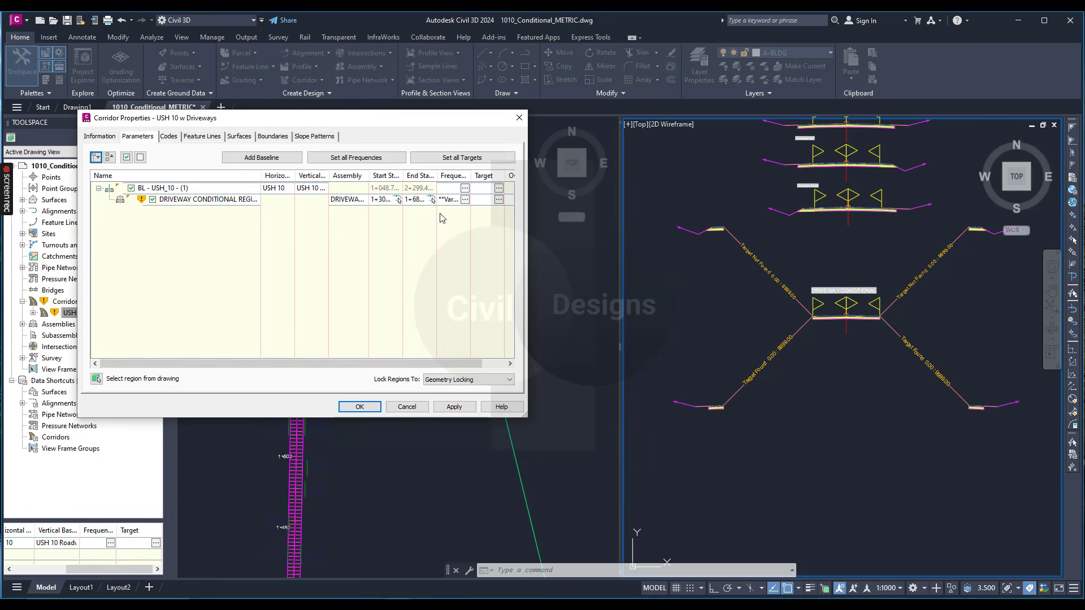
{"action": "left_click", "coordinate": [499, 200]}
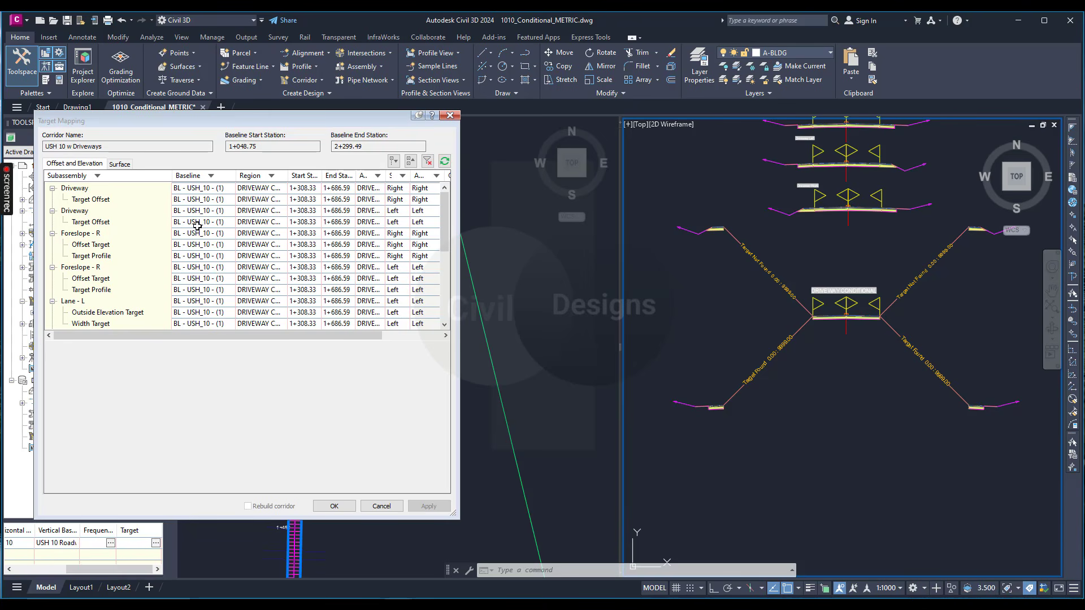
Set all surface targets of the region to the Existing Intersection surface
{"action": "left_click", "coordinate": [120, 164]}
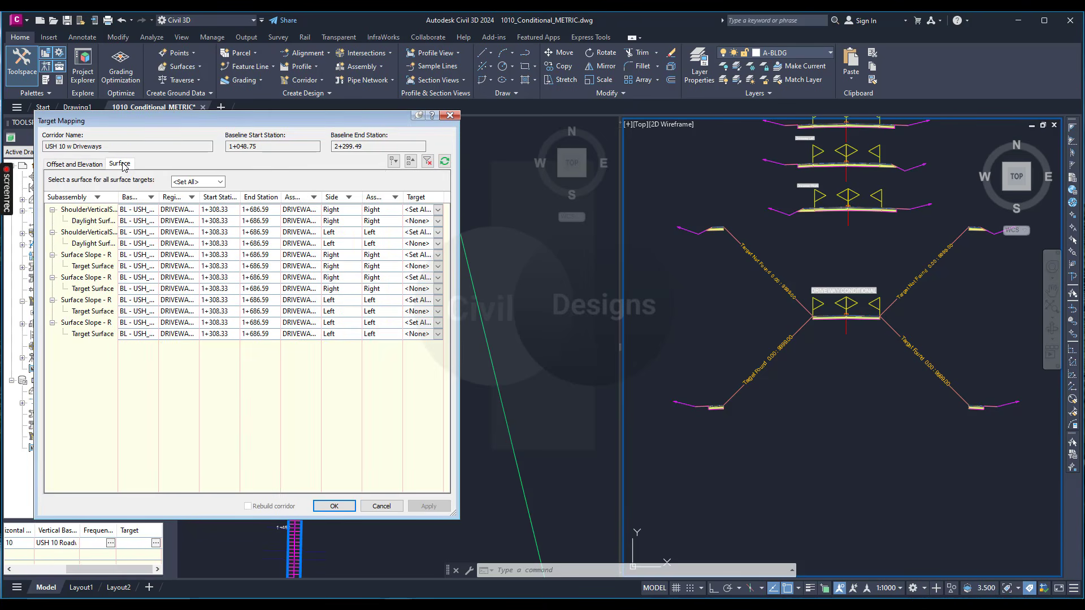
{"action": "left_click", "coordinate": [207, 182]}
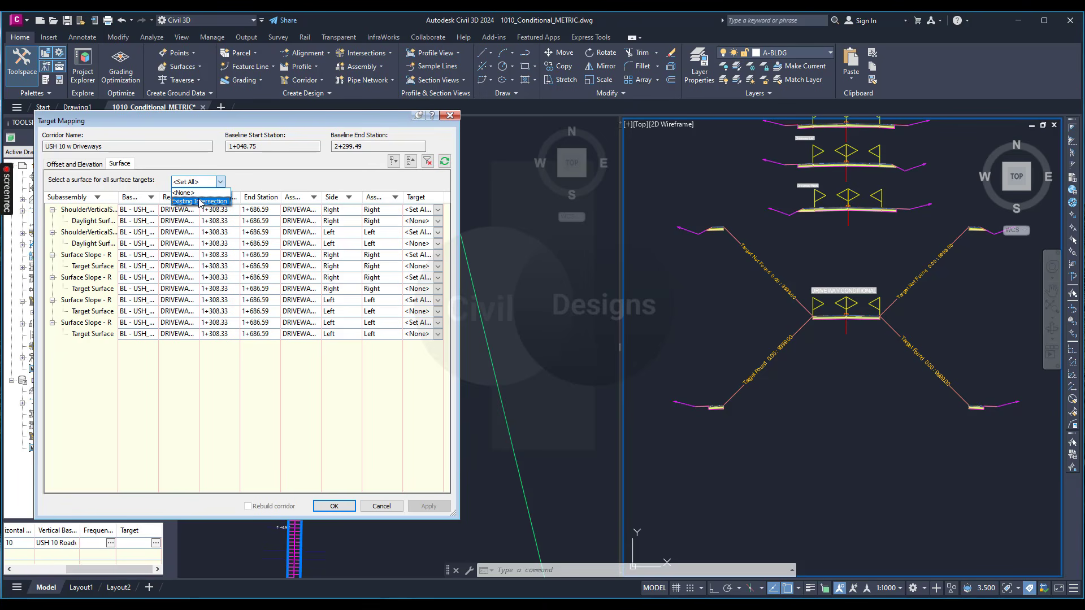
{"action": "left_click", "coordinate": [199, 202]}
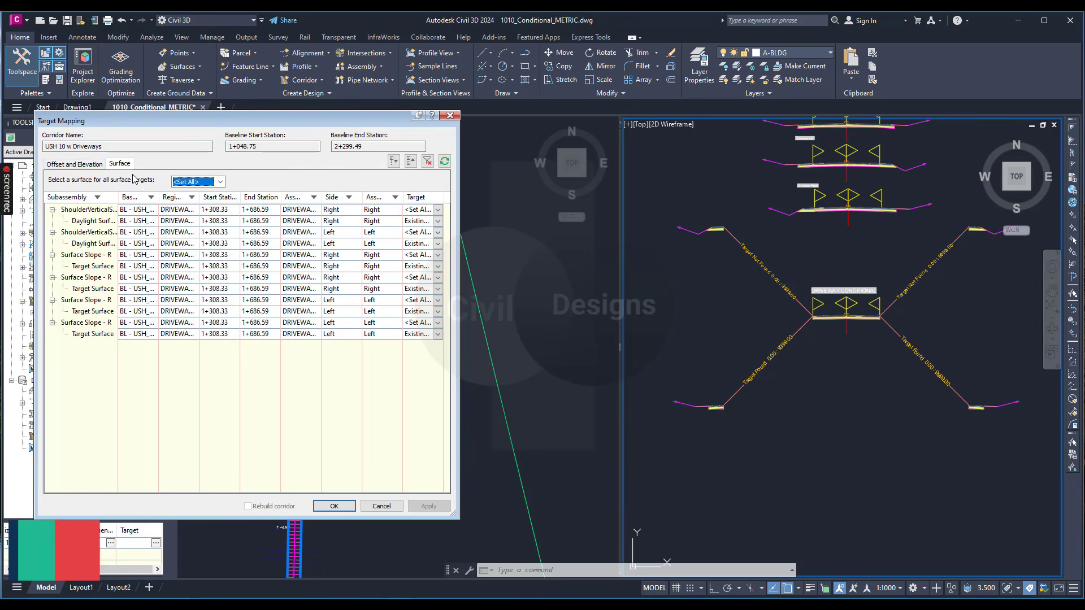
Assign all C-TOPO-FEAT feature lines as the offset target of the right-side Driveway conditional
{"action": "left_click", "coordinate": [82, 164]}
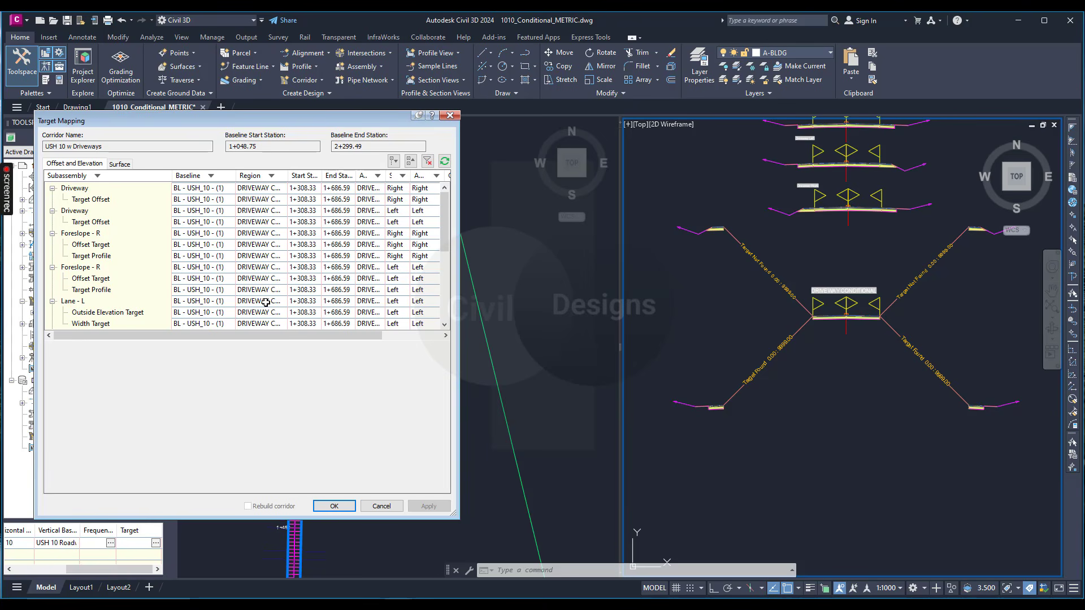
{"action": "left_click", "coordinate": [83, 202]}
{"action": "left_click_drag", "start_coordinate": [220, 338], "coordinate": [280, 344]}
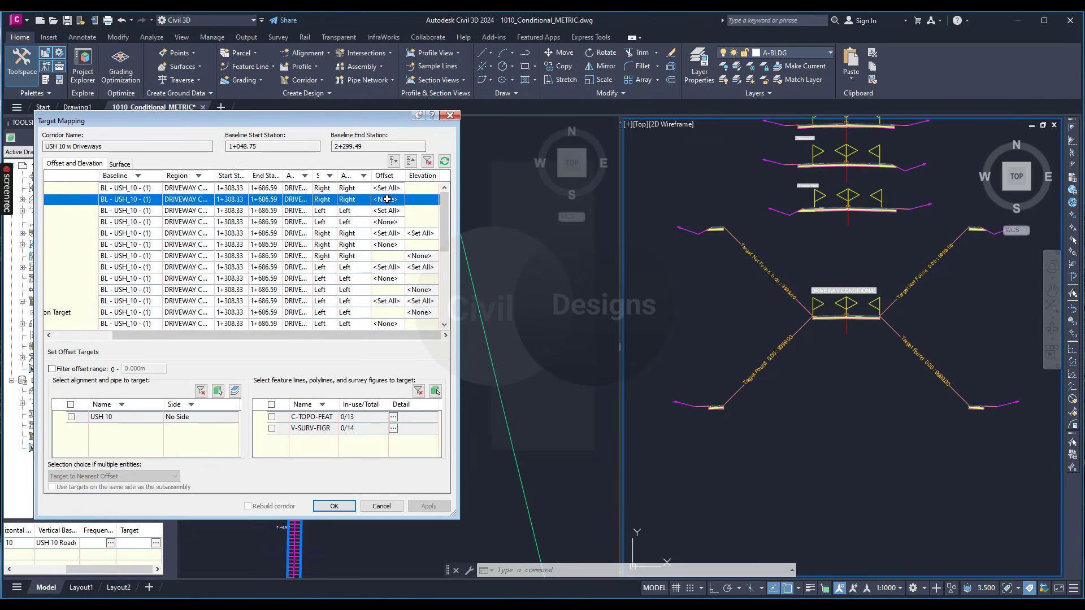
{"action": "left_click", "coordinate": [272, 417]}
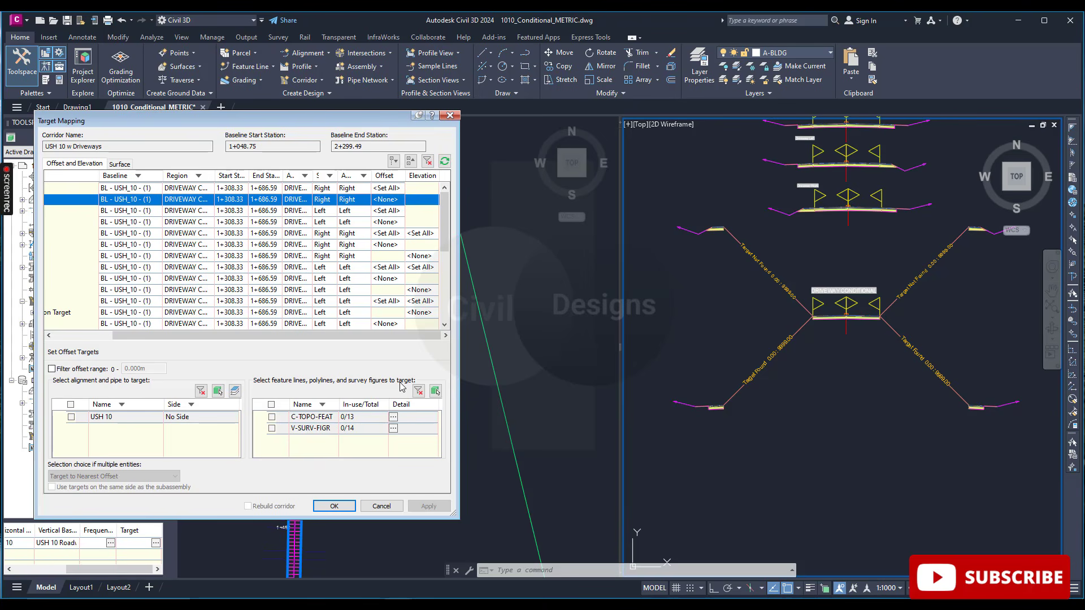
{"action": "left_click", "coordinate": [316, 419]}
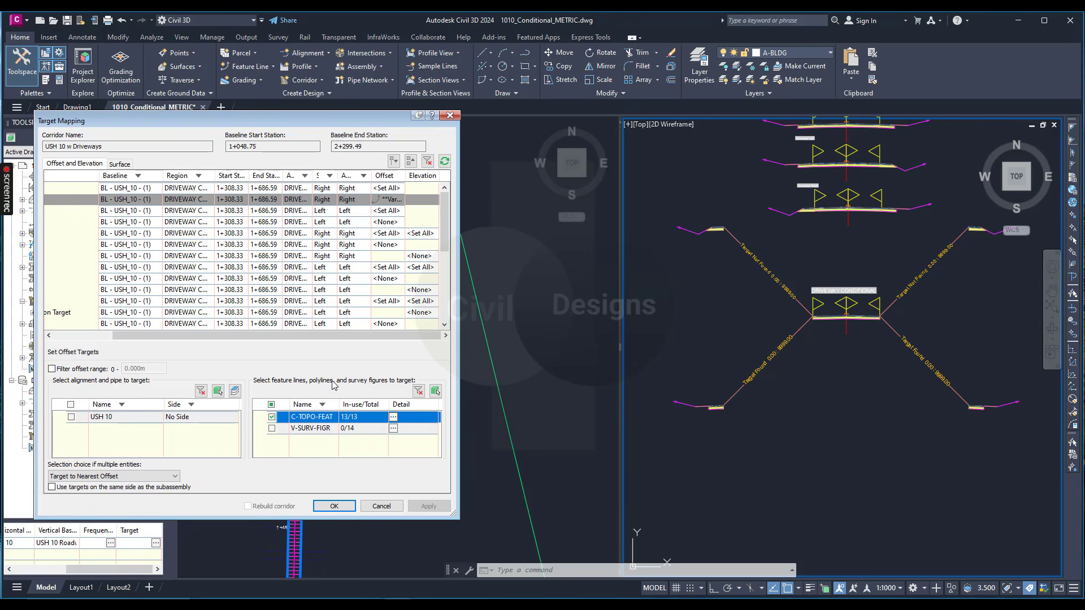
{"action": "left_click_drag", "start_coordinate": [266, 336], "coordinate": [206, 336]}
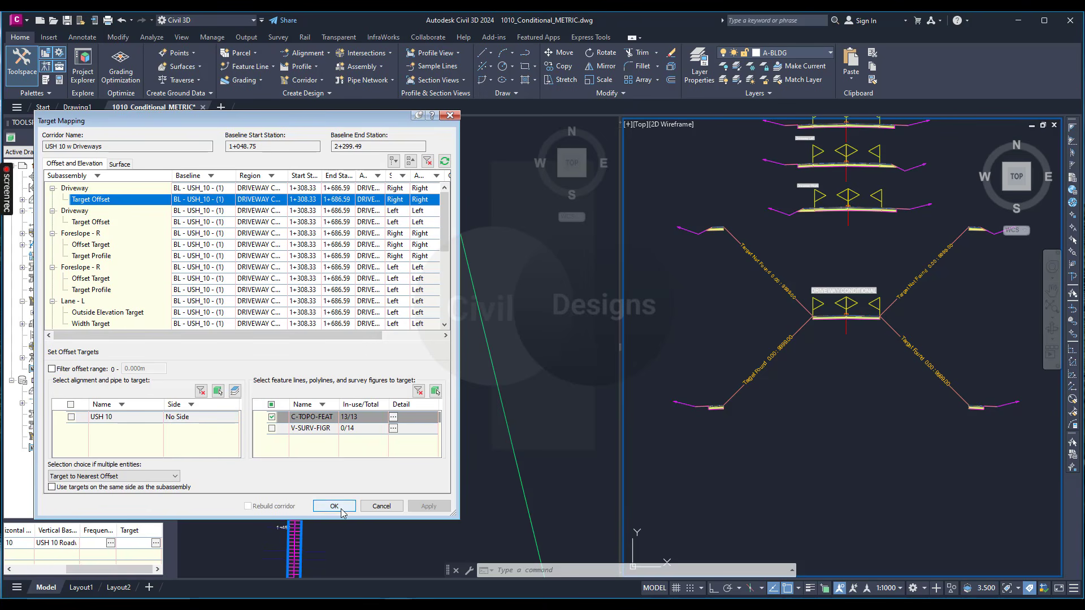
Assign all C-TOPO-FEAT feature lines as the offset target of the left-side Driveway conditional
{"action": "left_click", "coordinate": [91, 222]}
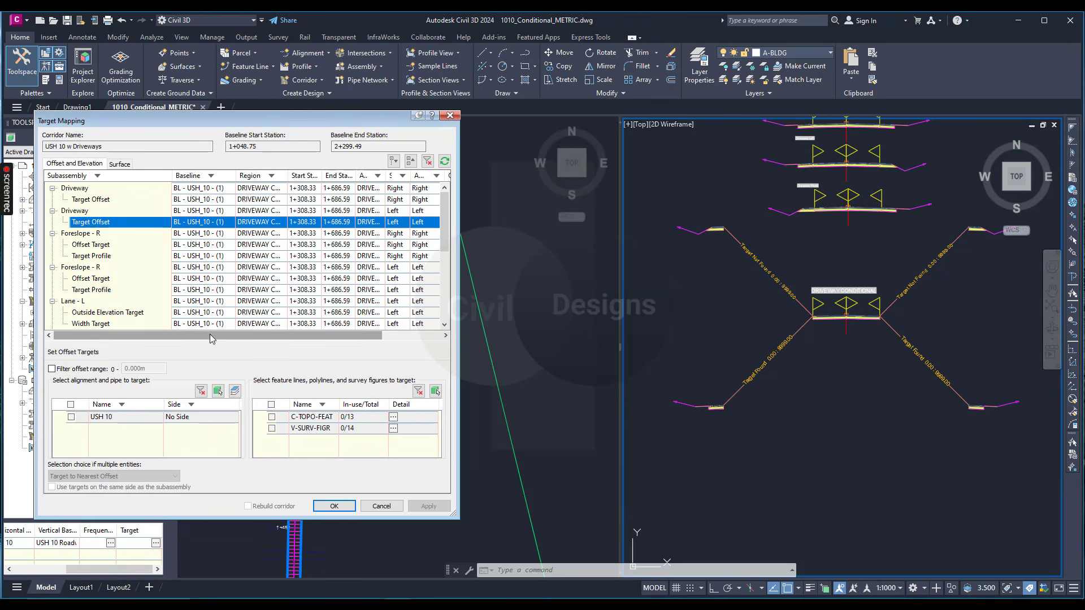
{"action": "left_click_drag", "start_coordinate": [211, 338], "coordinate": [269, 338]}
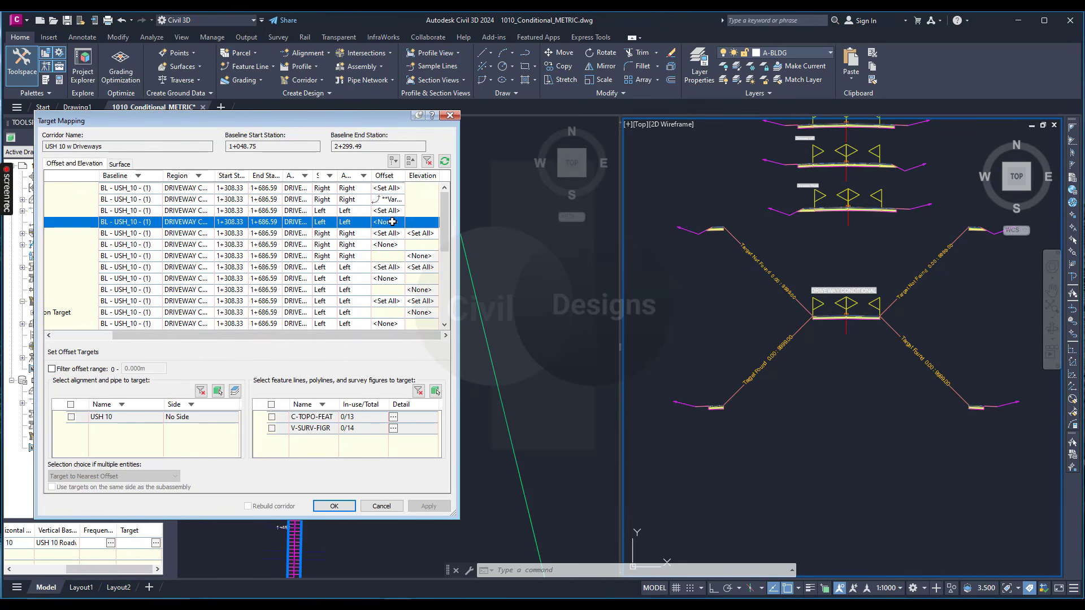
{"action": "left_click", "coordinate": [272, 417]}
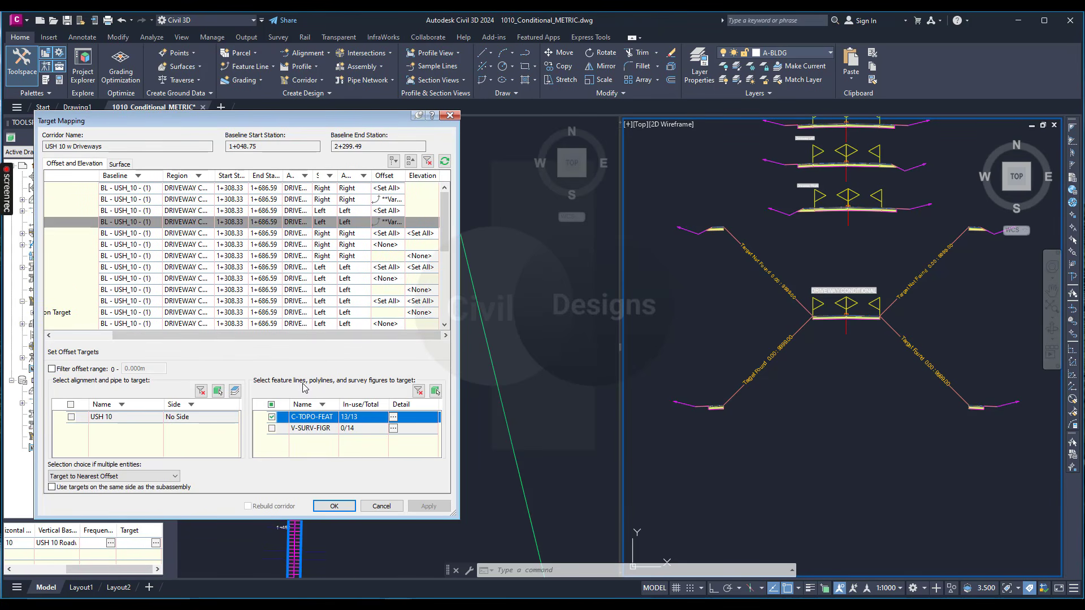
{"action": "left_click_drag", "start_coordinate": [286, 338], "coordinate": [223, 338]}
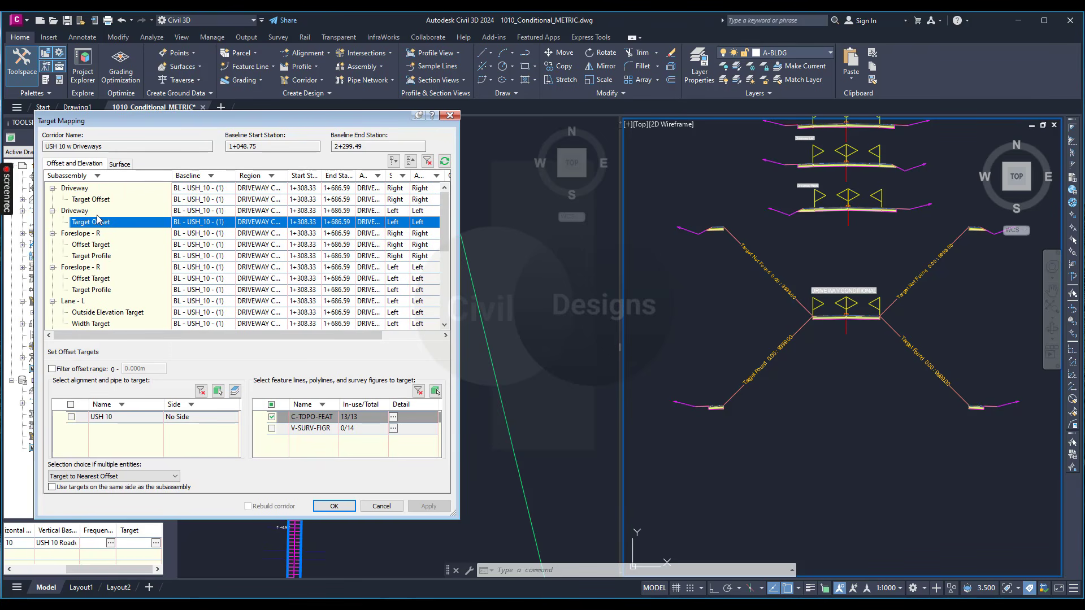
{"action": "scroll", "coordinate": [96, 285], "scroll_direction": "down", "scroll_amount": 2}
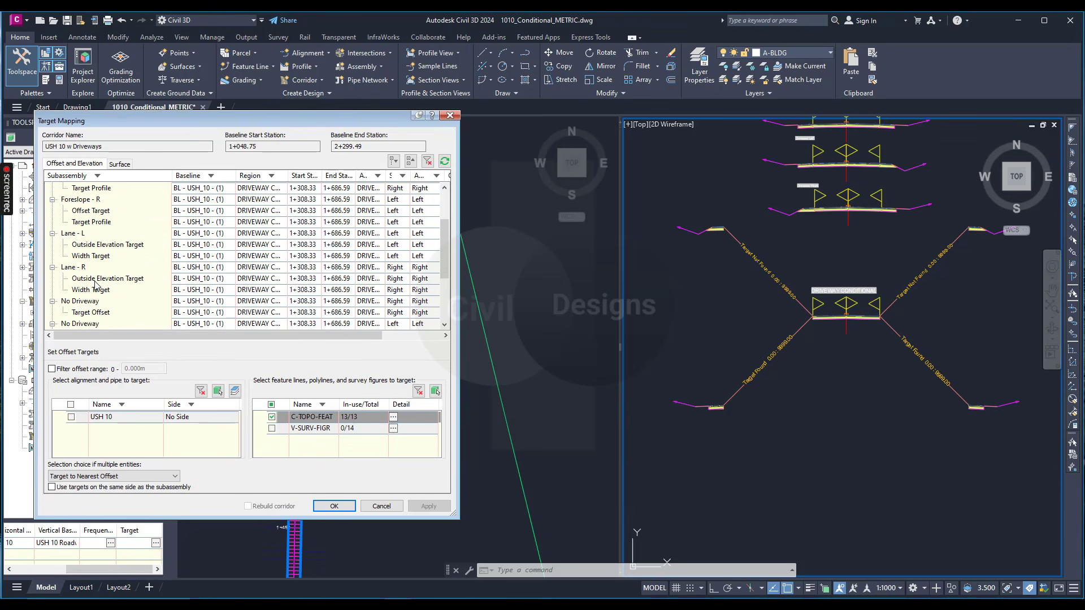
Assign all C-TOPO-FEAT feature lines as the offset target of the right-side No Driveway conditional
{"action": "scroll", "coordinate": [95, 270], "scroll_direction": "down", "scroll_amount": 3}
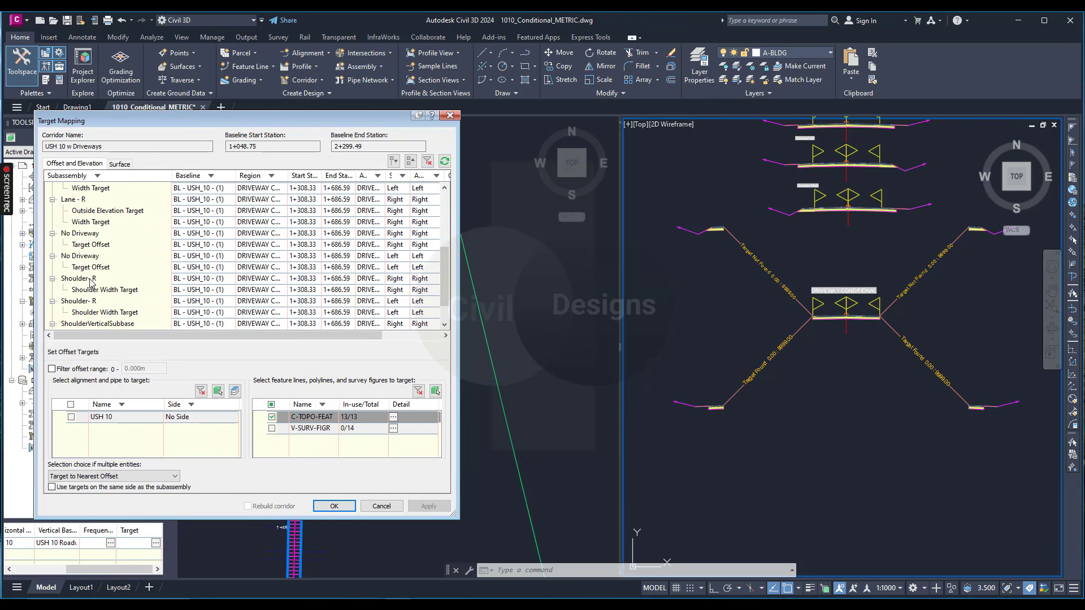
{"action": "left_click", "coordinate": [94, 233]}
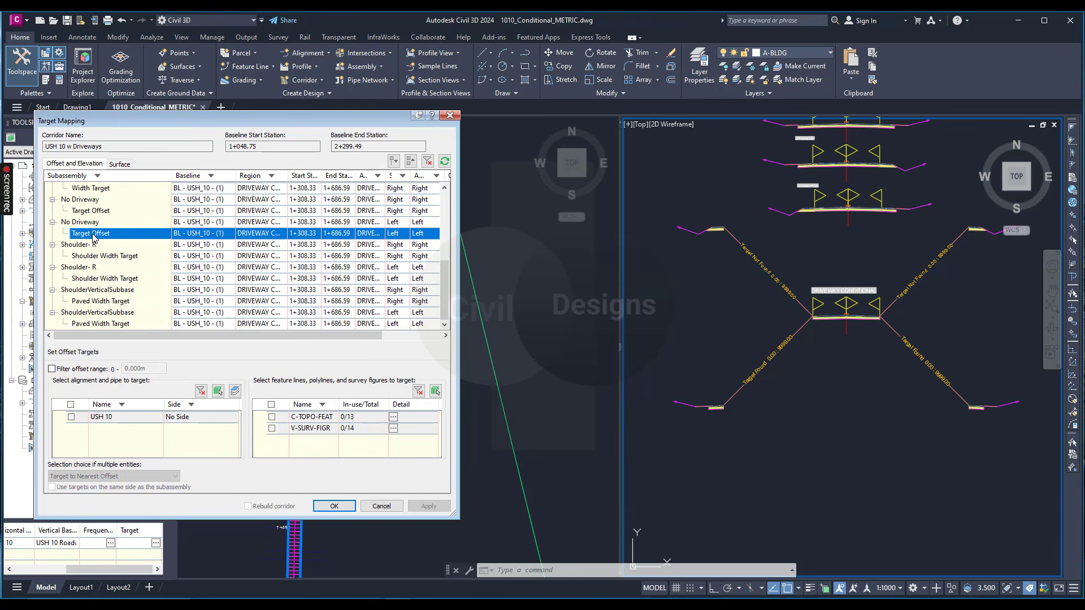
{"action": "left_click", "coordinate": [97, 213]}
{"action": "mouse_move", "coordinate": [232, 336]}
{"action": "left_mouse_down"}
{"action": "mouse_move", "coordinate": [243, 337]}
{"action": "mouse_move", "coordinate": [231, 337]}
{"action": "left_mouse_up"}
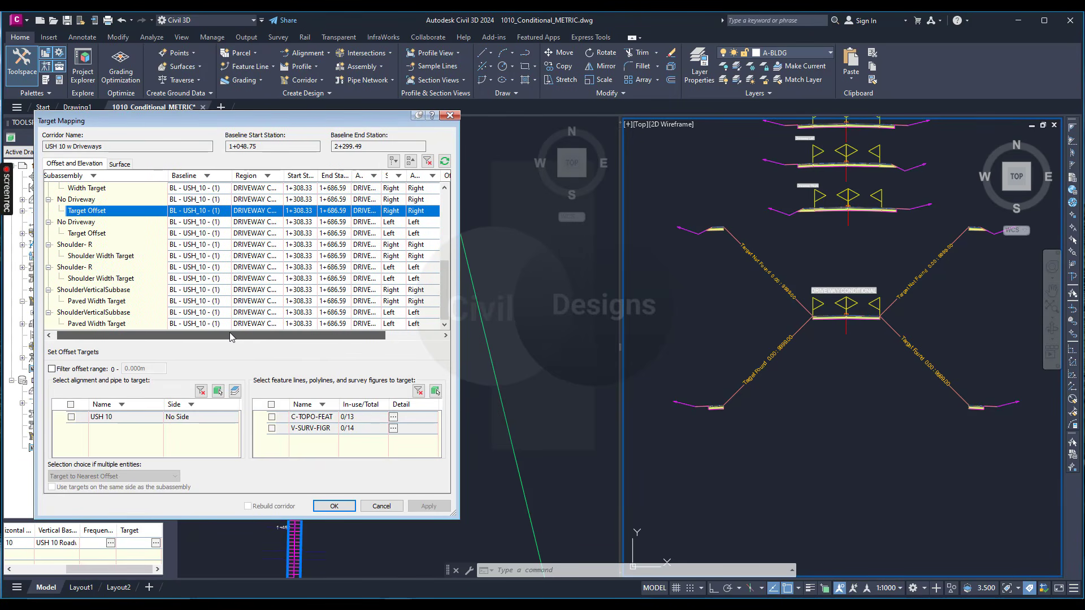
{"action": "left_click_drag", "start_coordinate": [231, 338], "coordinate": [283, 338]}
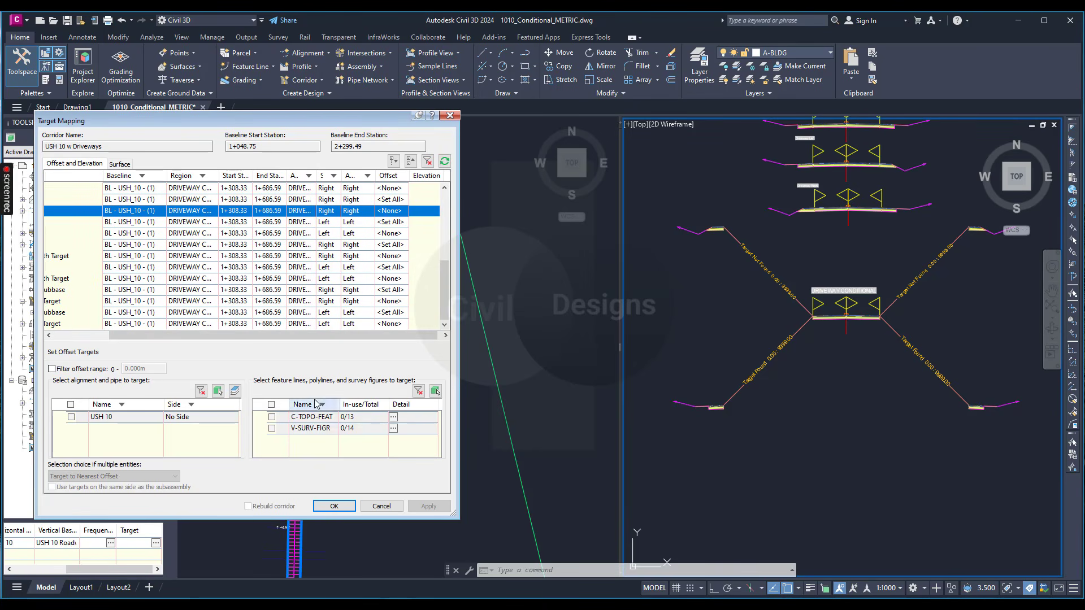
{"action": "left_click", "coordinate": [272, 417]}
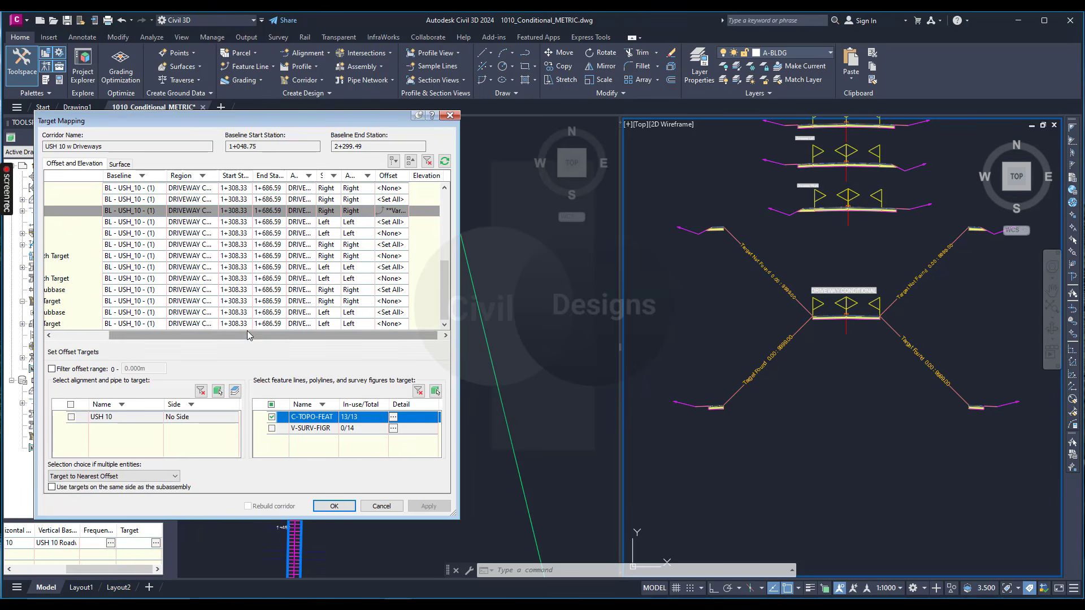
Assign all C-TOPO-FEAT feature lines as the offset target of the left-side No Driveway conditional
{"action": "left_click_drag", "start_coordinate": [239, 337], "coordinate": [183, 338]}
{"action": "left_click", "coordinate": [93, 233]}
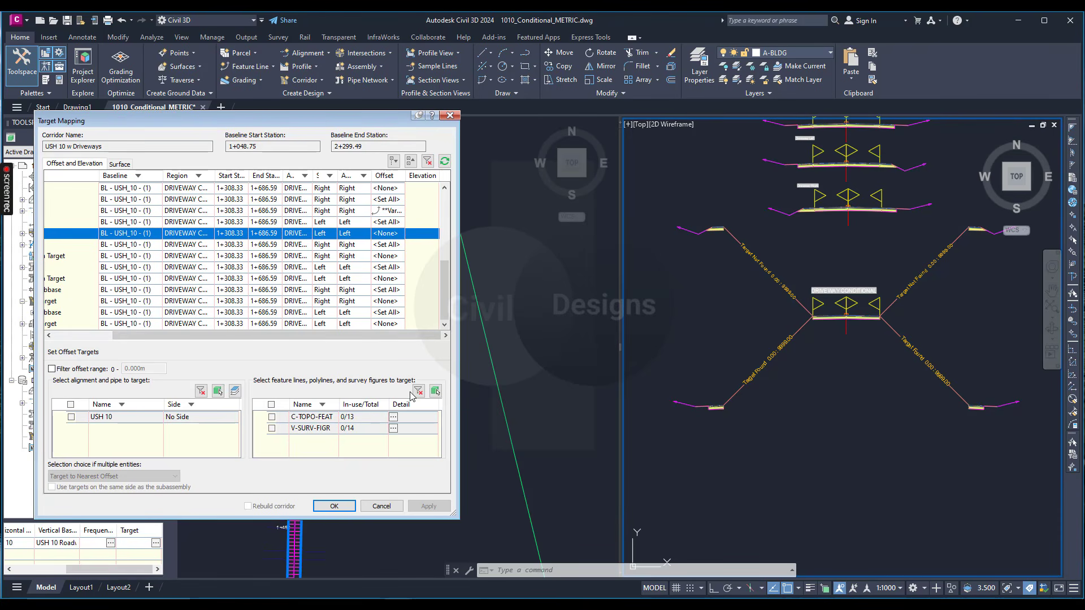
{"action": "left_click", "coordinate": [272, 417]}
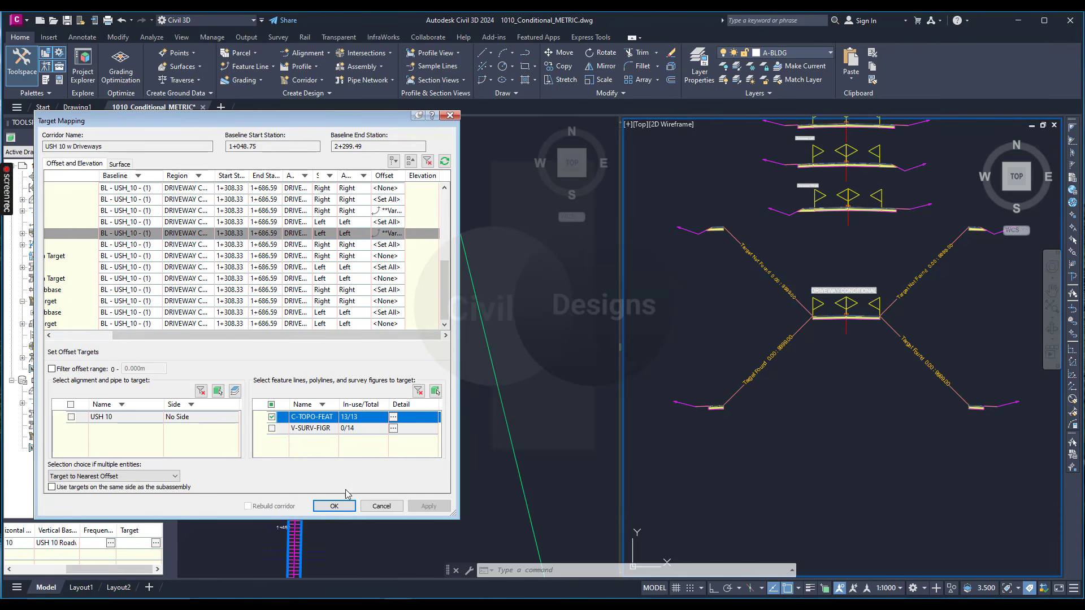
Accept the target mapping and corridor properties, rebuild the USH 10 w Driveways corridor, and close the event list
{"action": "left_click", "coordinate": [337, 506]}
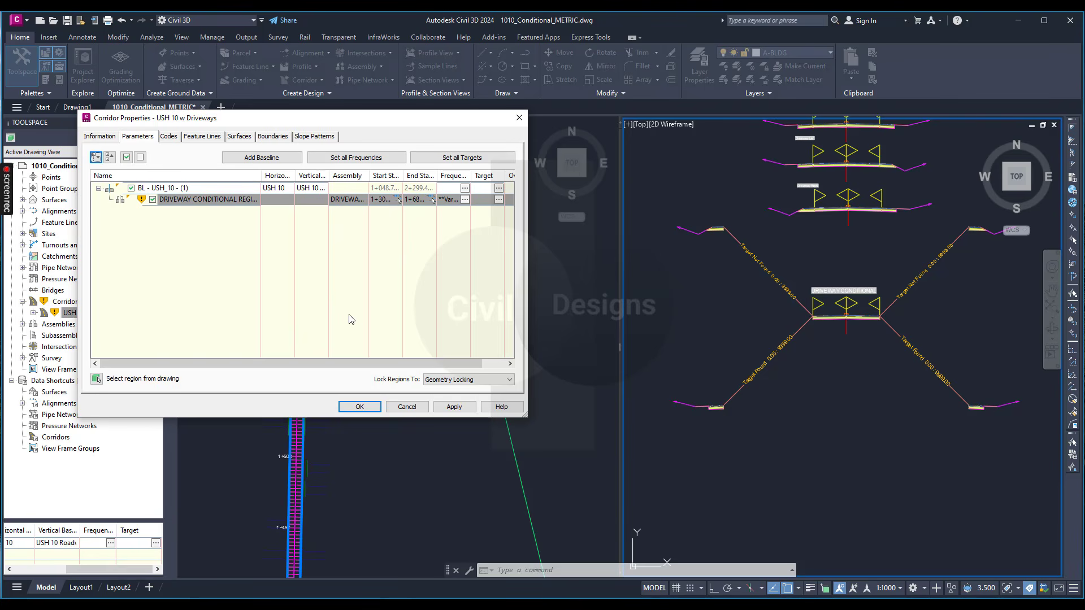
{"action": "left_click", "coordinate": [370, 411]}
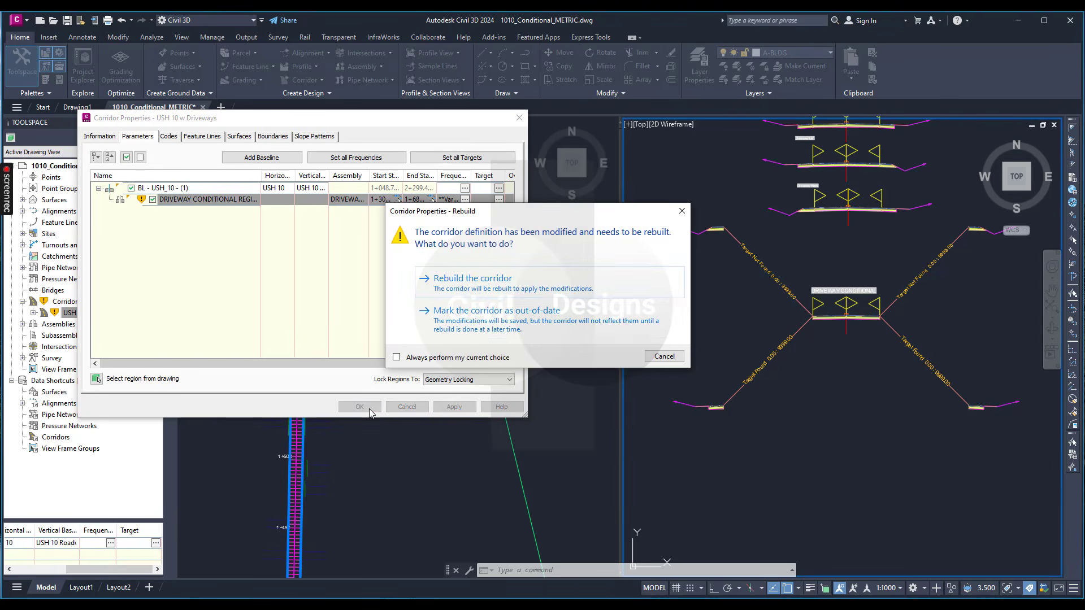
{"action": "left_click", "coordinate": [483, 281]}
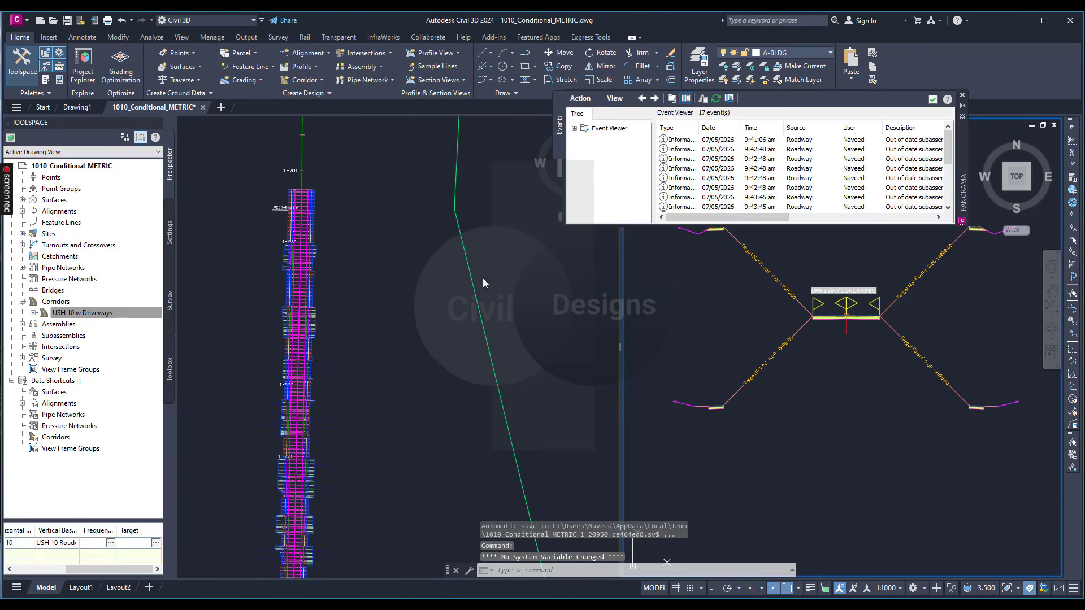
{"action": "left_click", "coordinate": [963, 94]}
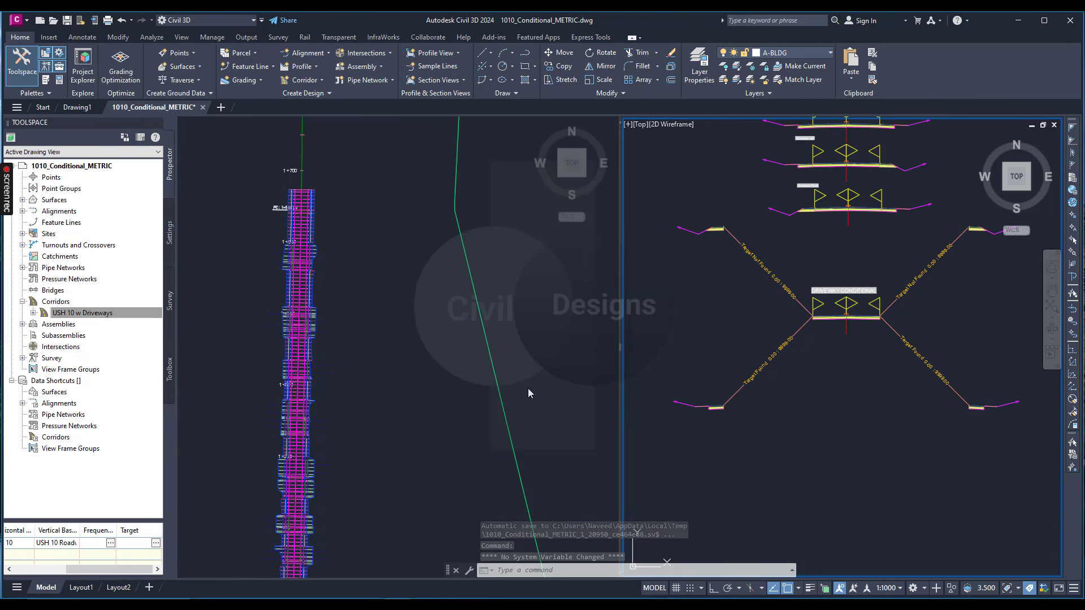
Examine the driveway sections along both sides of the rebuilt corridor, especially between stations 1+600 and 1+650
{"action": "left_click", "coordinate": [456, 371]}
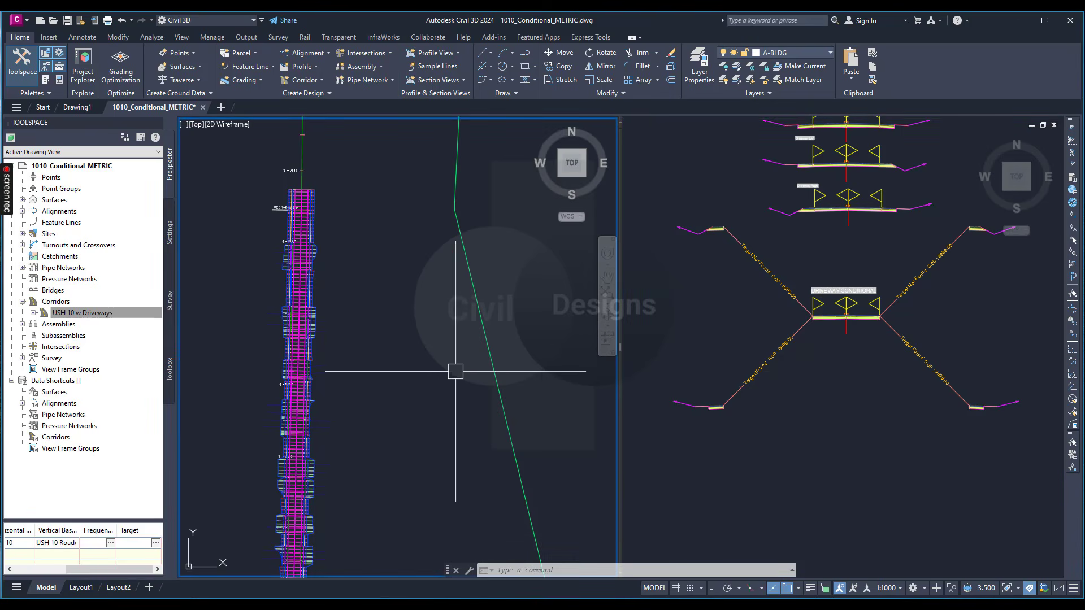
{"action": "scroll", "coordinate": [467, 354], "scroll_direction": "down", "scroll_amount": 4}
{"action": "key", "text": "Escape"}
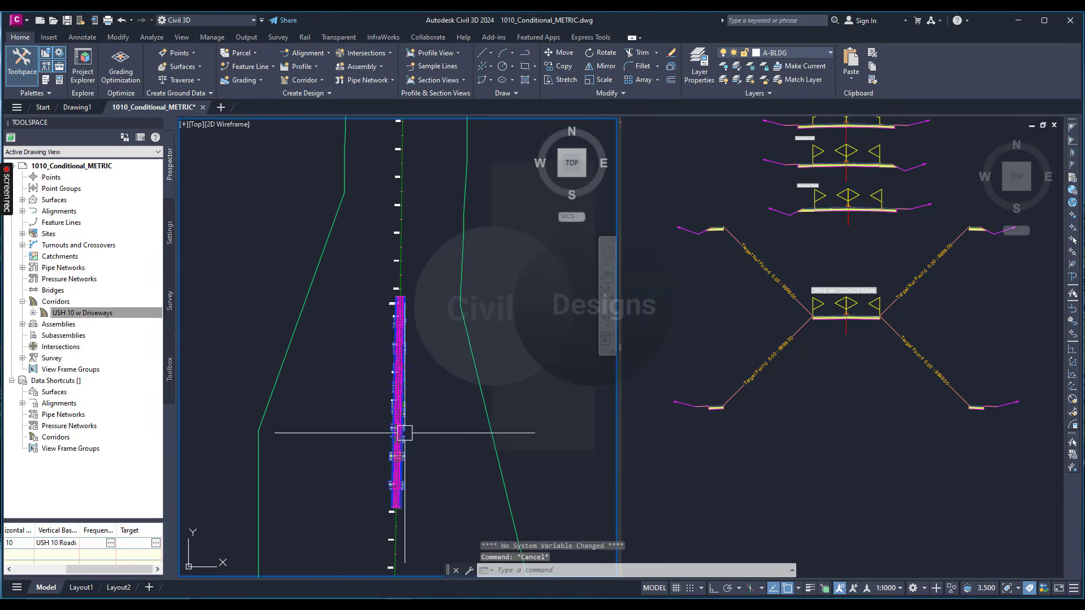
{"action": "scroll", "coordinate": [395, 327], "scroll_direction": "up", "scroll_amount": 6}
{"action": "scroll", "coordinate": [408, 269], "scroll_direction": "up", "scroll_amount": 5}
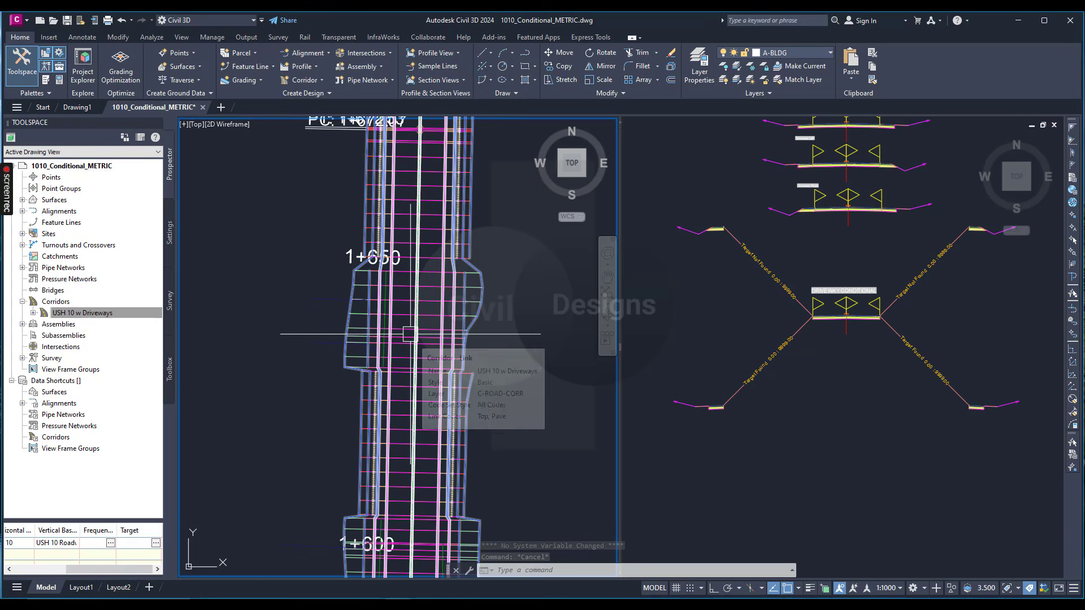
{"action": "scroll", "coordinate": [409, 334], "scroll_direction": "down", "scroll_amount": 2}
{"action": "scroll", "coordinate": [410, 334], "scroll_direction": "down", "scroll_amount": 4}
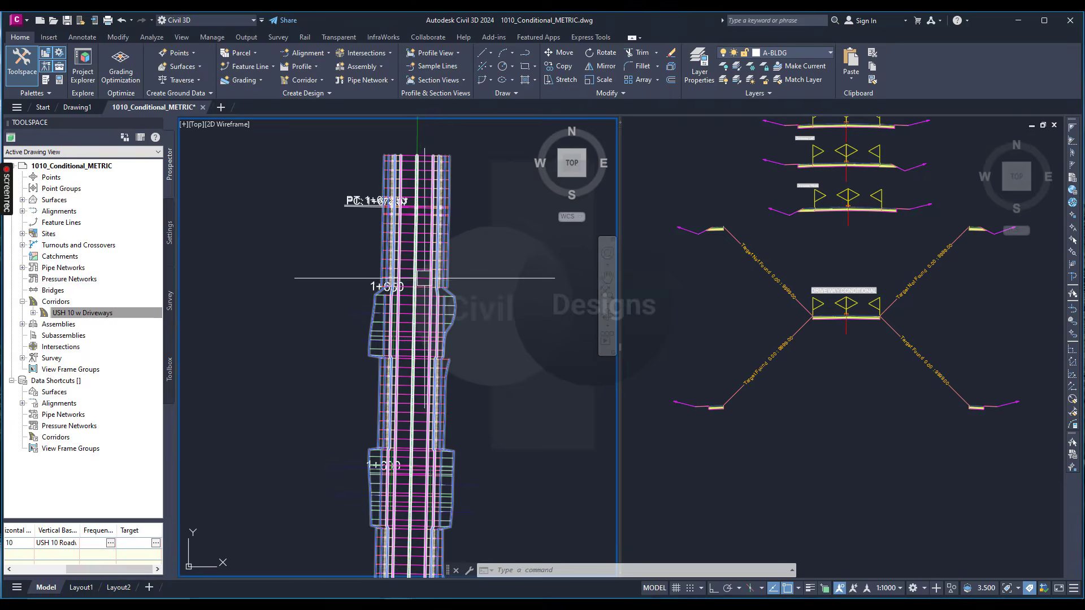
{"action": "scroll", "coordinate": [836, 435], "scroll_direction": "down", "scroll_amount": 3}
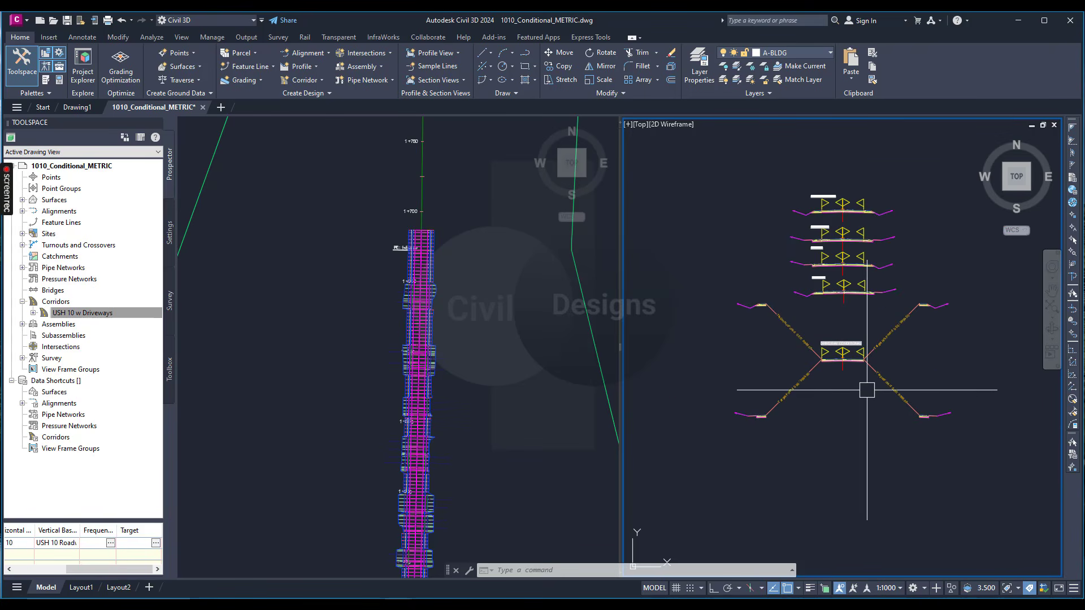
Compare the corridor's driveway and shoulder sections with the original assemblies and the Target Found and Target Not Found branches of the DRIVEWAY CONDITIONAL assembly
{"action": "scroll", "coordinate": [885, 216], "scroll_direction": "up", "scroll_amount": 2}
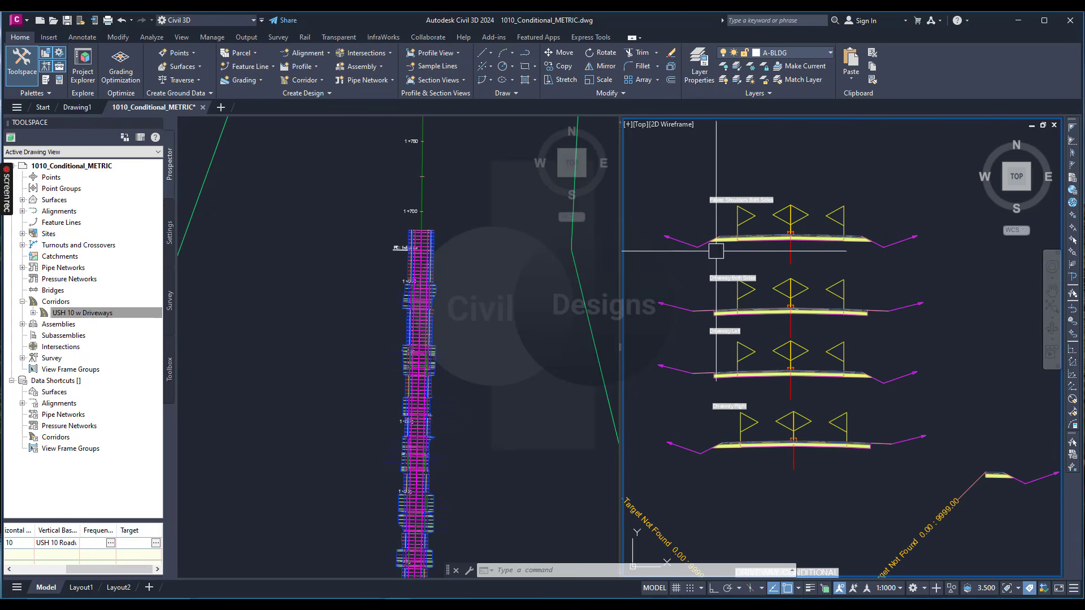
{"action": "scroll", "coordinate": [869, 314], "scroll_direction": "down", "scroll_amount": 4}
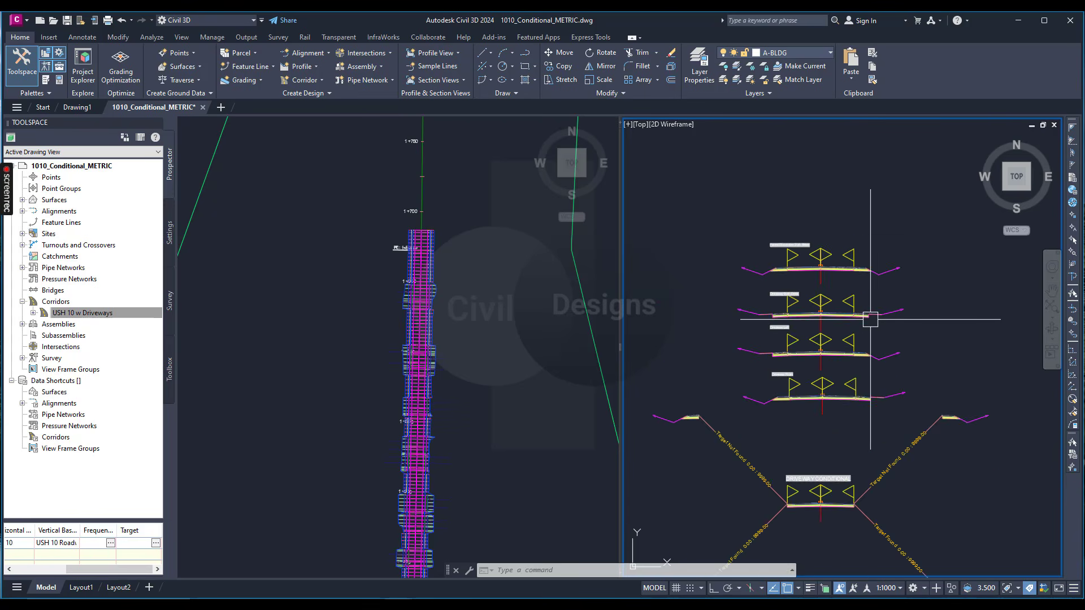
{"action": "left_click", "coordinate": [491, 387]}
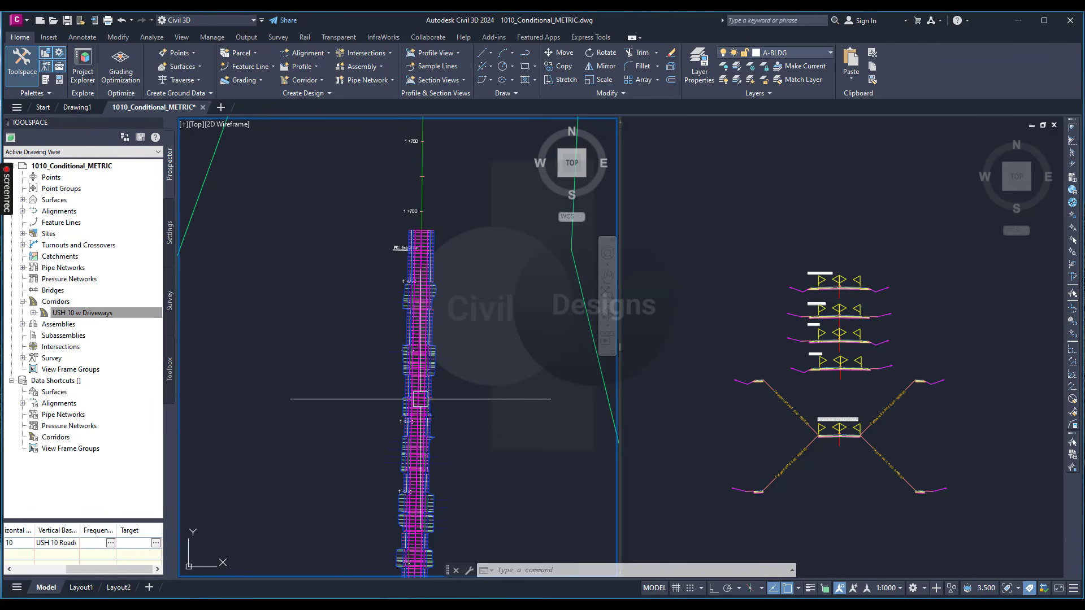
{"action": "scroll", "coordinate": [468, 308], "scroll_direction": "up", "scroll_amount": 6}
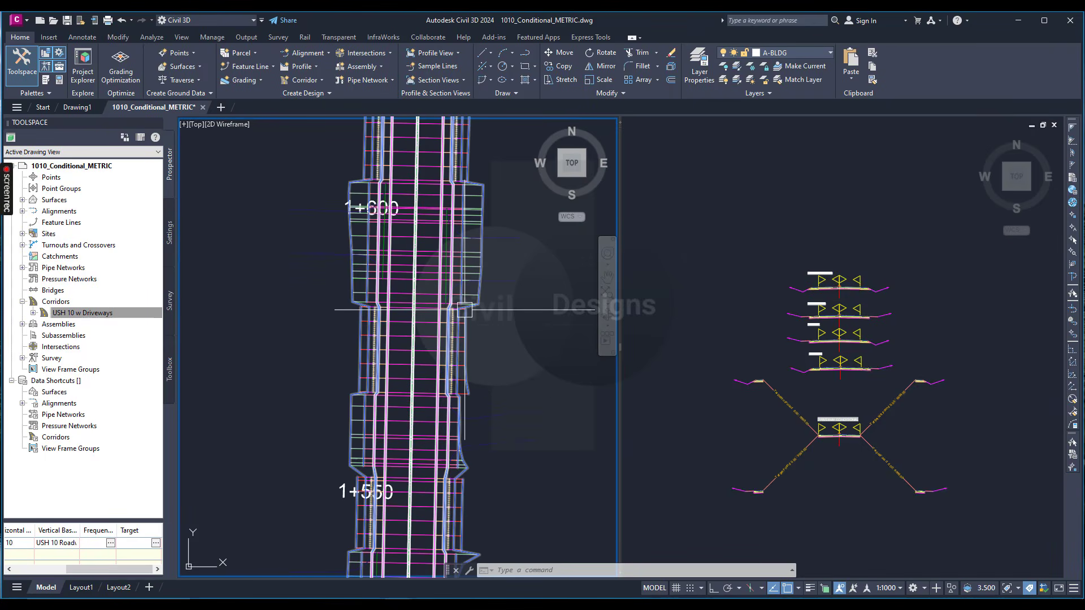
{"action": "scroll", "coordinate": [464, 310], "scroll_direction": "up", "scroll_amount": 4}
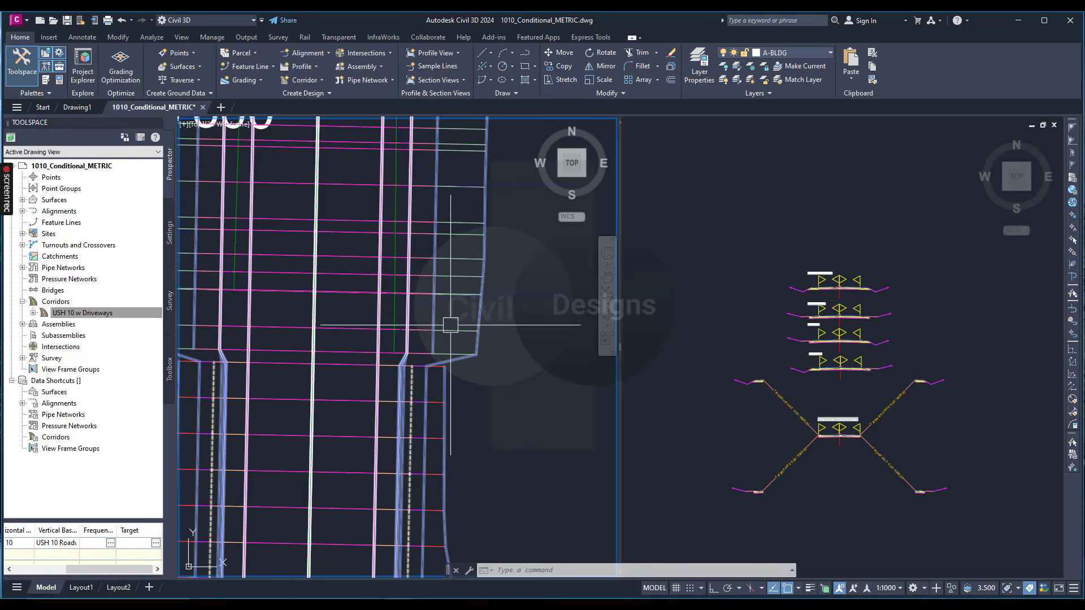
{"action": "left_click", "coordinate": [891, 500]}
{"action": "scroll", "coordinate": [902, 438], "scroll_direction": "up", "scroll_amount": 6}
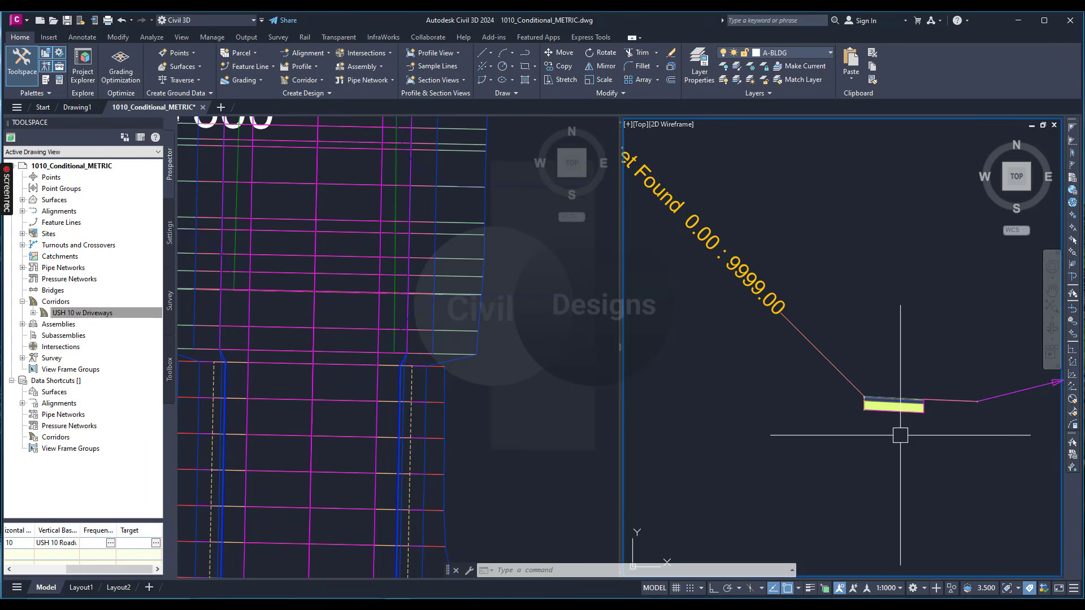
{"action": "scroll", "coordinate": [871, 457], "scroll_direction": "down", "scroll_amount": 5}
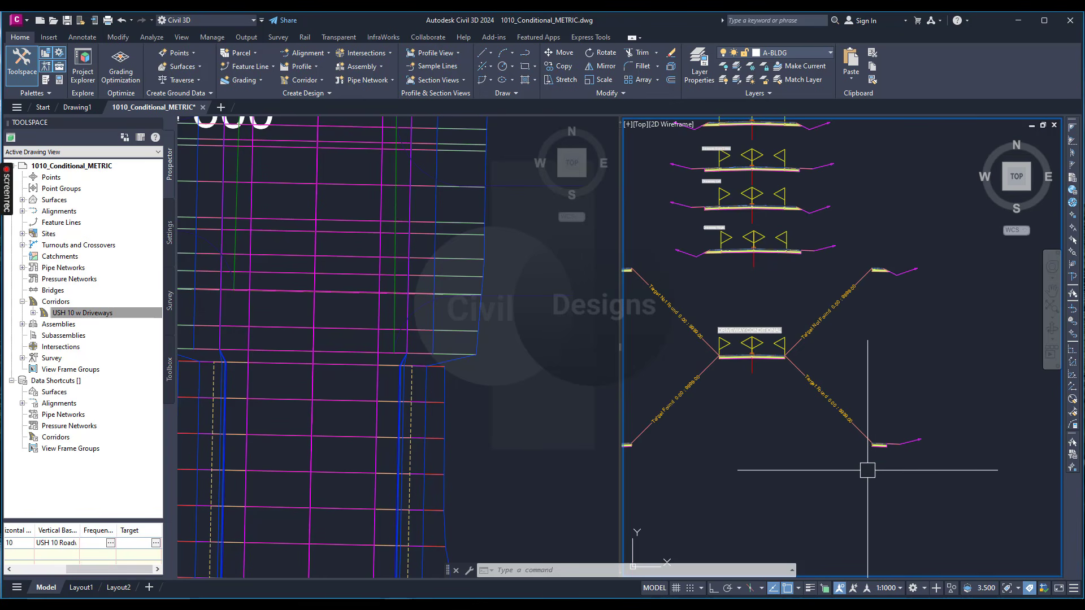
{"action": "scroll", "coordinate": [881, 271], "scroll_direction": "up", "scroll_amount": 5}
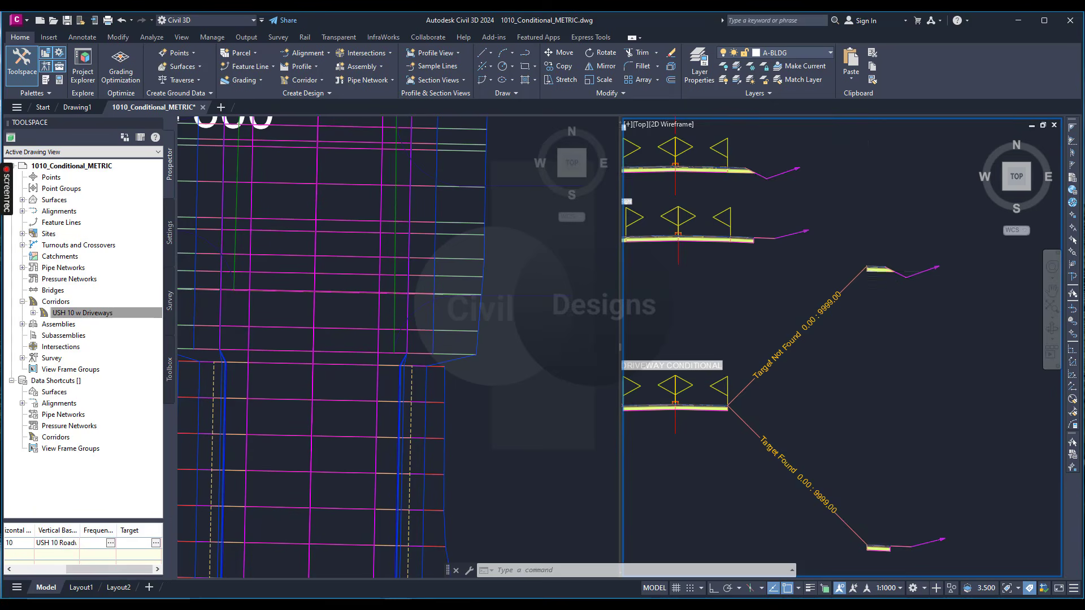
{"action": "scroll", "coordinate": [881, 271], "scroll_direction": "down", "scroll_amount": 1}
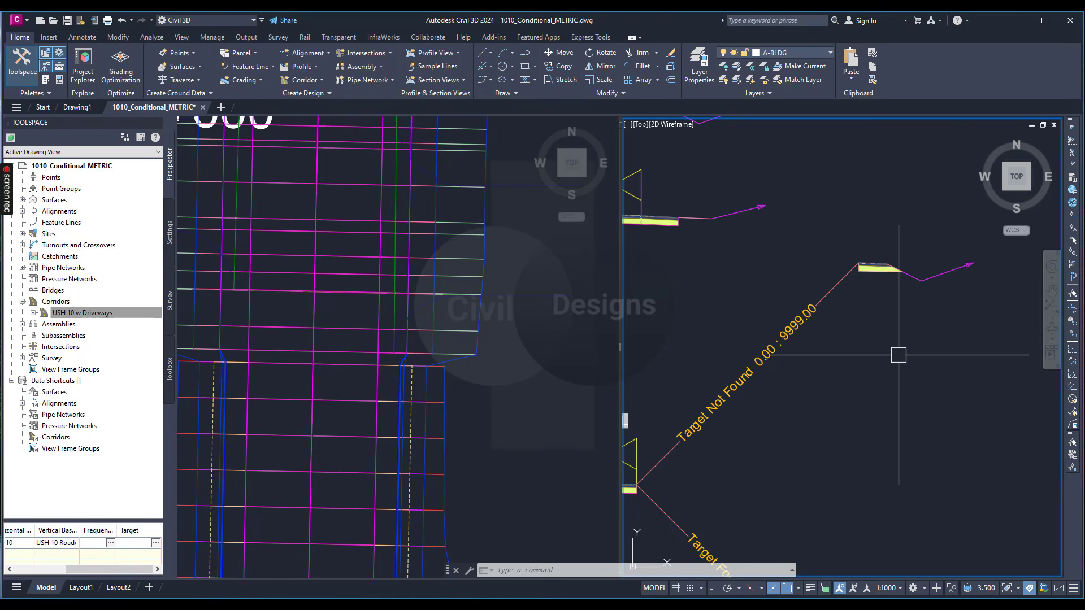
{"action": "scroll", "coordinate": [893, 365], "scroll_direction": "down", "scroll_amount": 4}
{"action": "left_click", "coordinate": [484, 375]}
{"action": "scroll", "coordinate": [484, 375], "scroll_direction": "down", "scroll_amount": 5}
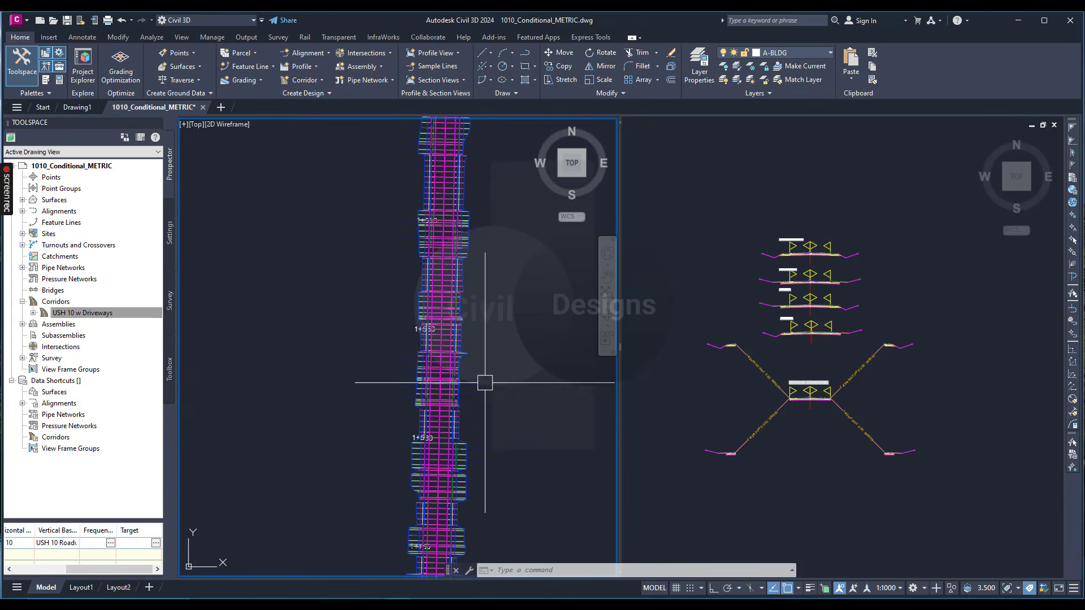
{"action": "mouse_move", "coordinate": [468, 367]}
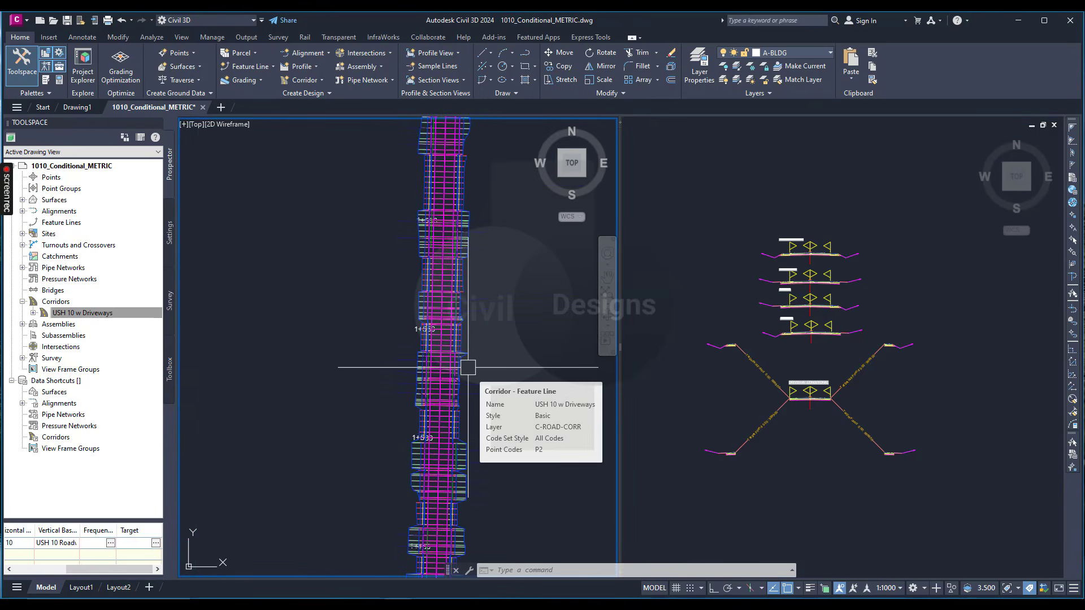